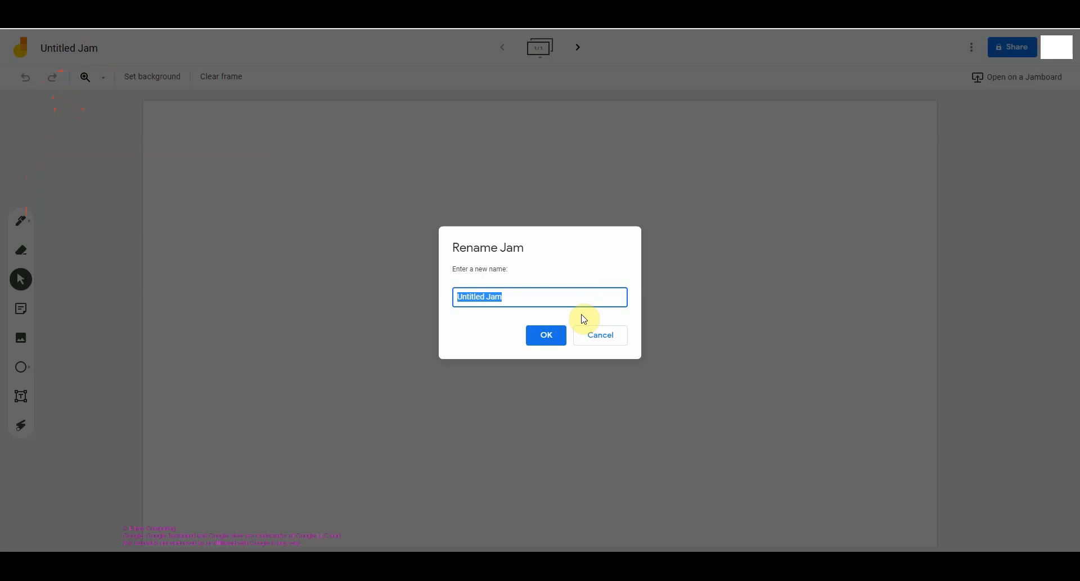
Rename the untitled jam as "Jamboard 1".
{"action": "type", "text": "Jamboard 1"}
{"action": "key", "text": "Return"}
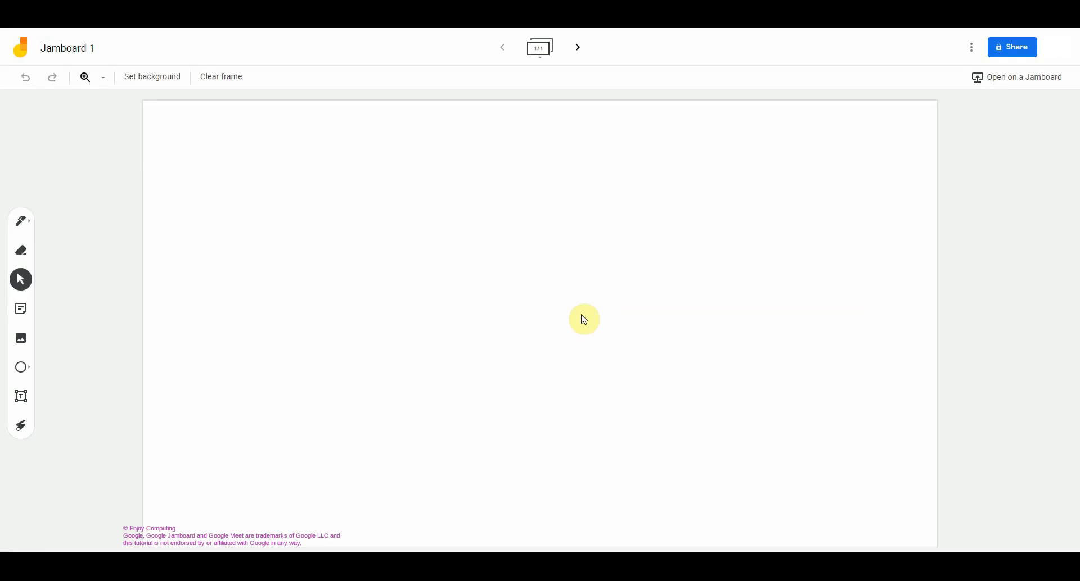
Add three new blank frames to the jam and return to the first frame.
{"action": "left_click", "coordinate": [578, 55]}
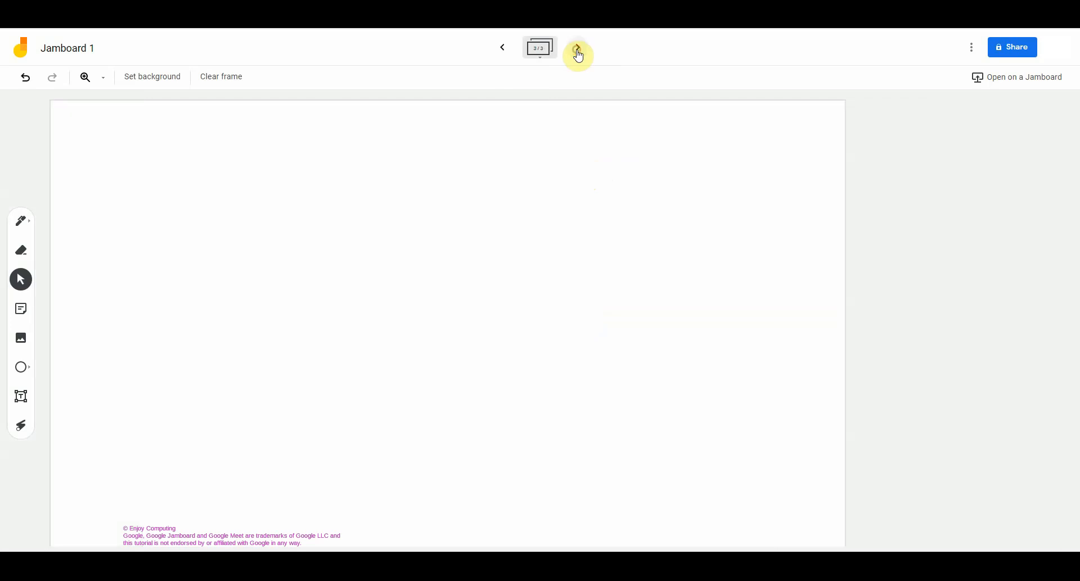
{"action": "left_click", "coordinate": [503, 49]}
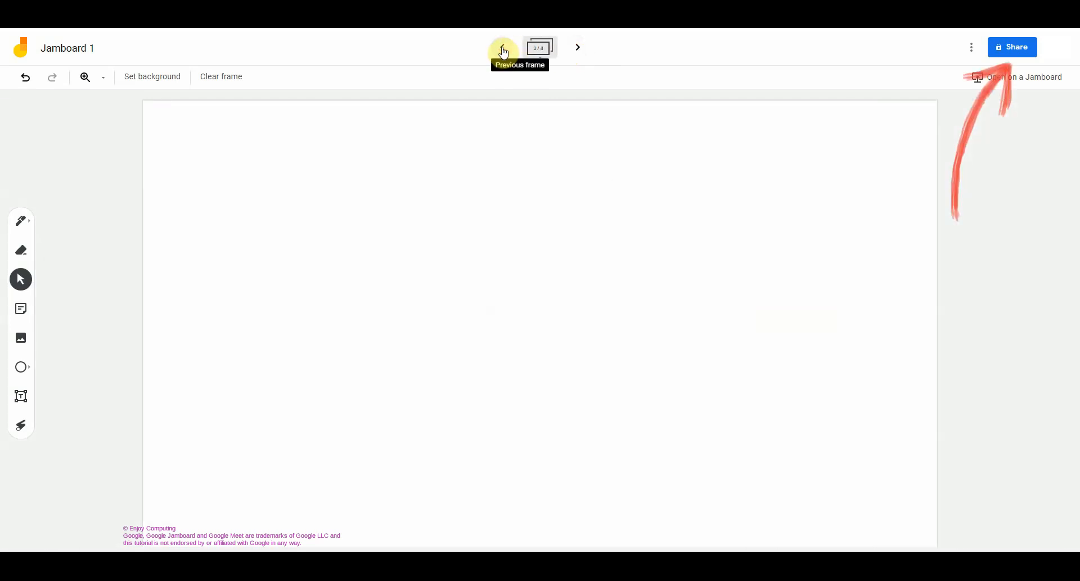
{"action": "left_click", "coordinate": [503, 50]}
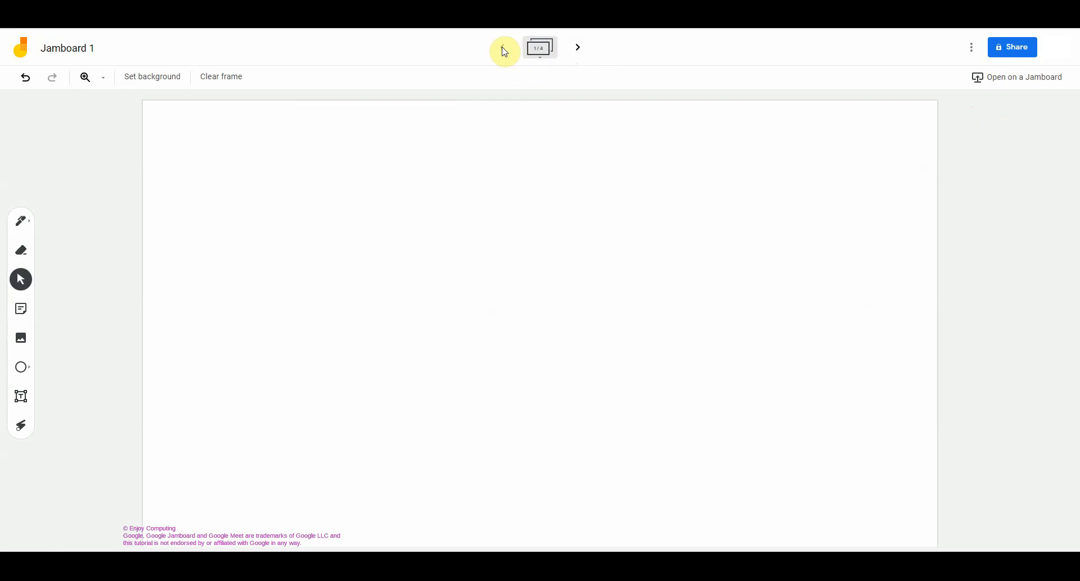
Set the first frame's background to the blue square grid.
{"action": "left_click", "coordinate": [154, 84]}
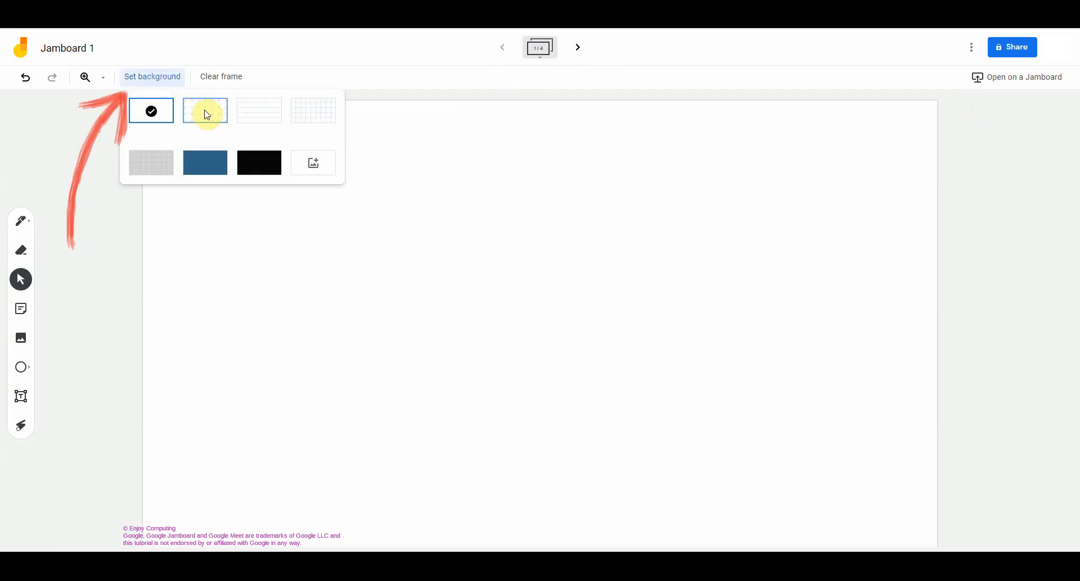
{"action": "left_click", "coordinate": [206, 113]}
{"action": "left_click", "coordinate": [155, 77]}
{"action": "left_click", "coordinate": [258, 108]}
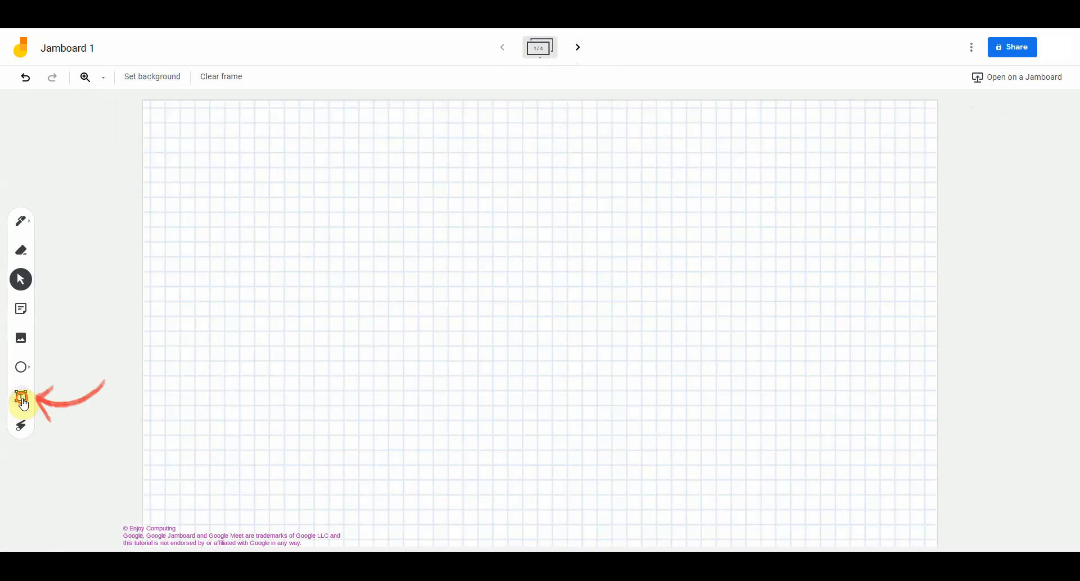
Add a text box reading "This is called a jam" near the frame's upper-left corner and widen it to fit one line.
{"action": "left_click", "coordinate": [21, 397]}
{"action": "left_click", "coordinate": [179, 120]}
{"action": "left_click", "coordinate": [179, 120]}
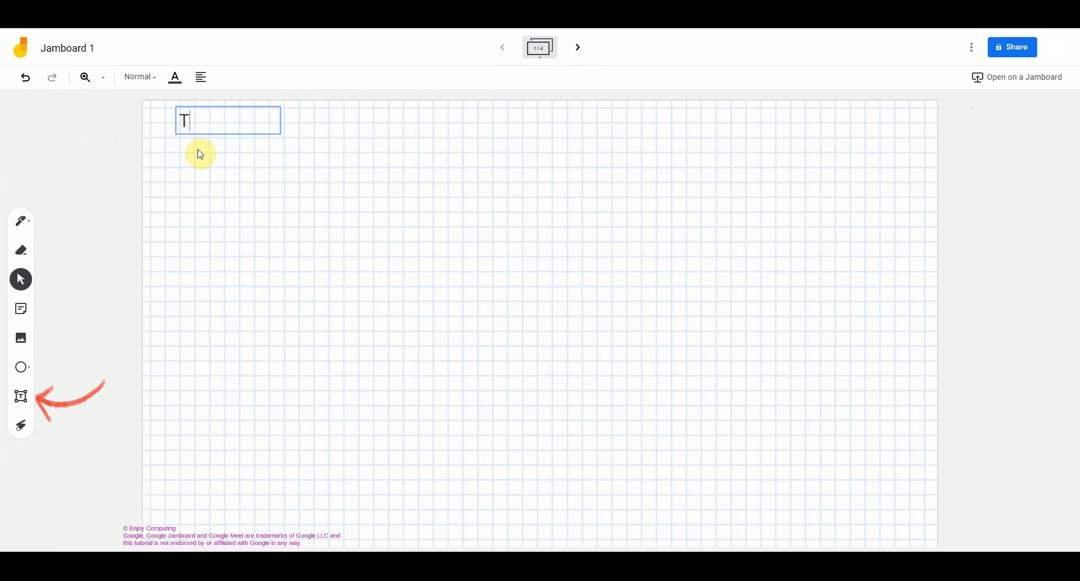
{"action": "type", "text": "This is called a jam"}
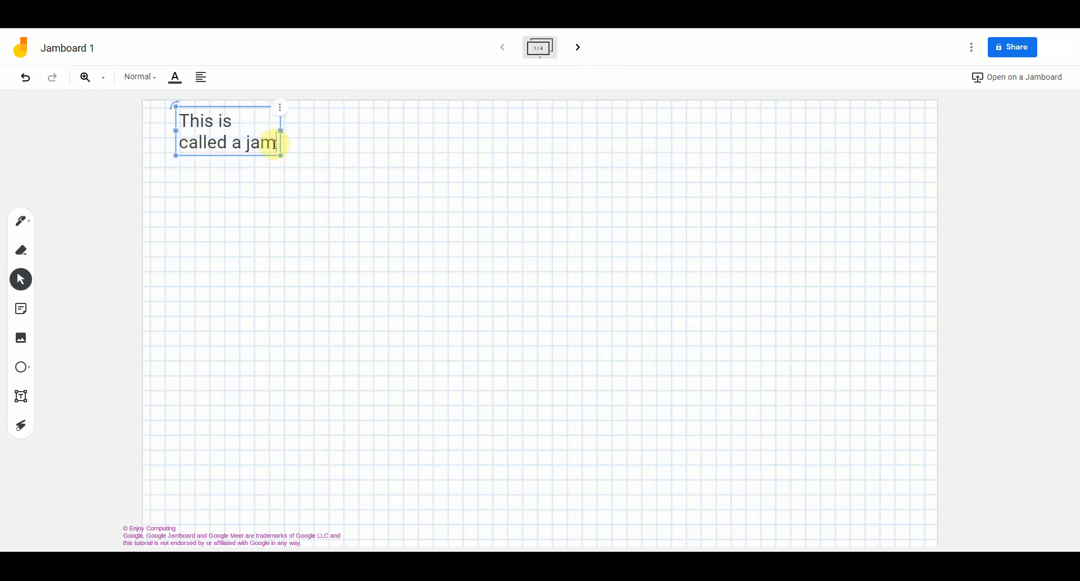
{"action": "left_click_drag", "start_coordinate": [281, 129], "coordinate": [479, 123]}
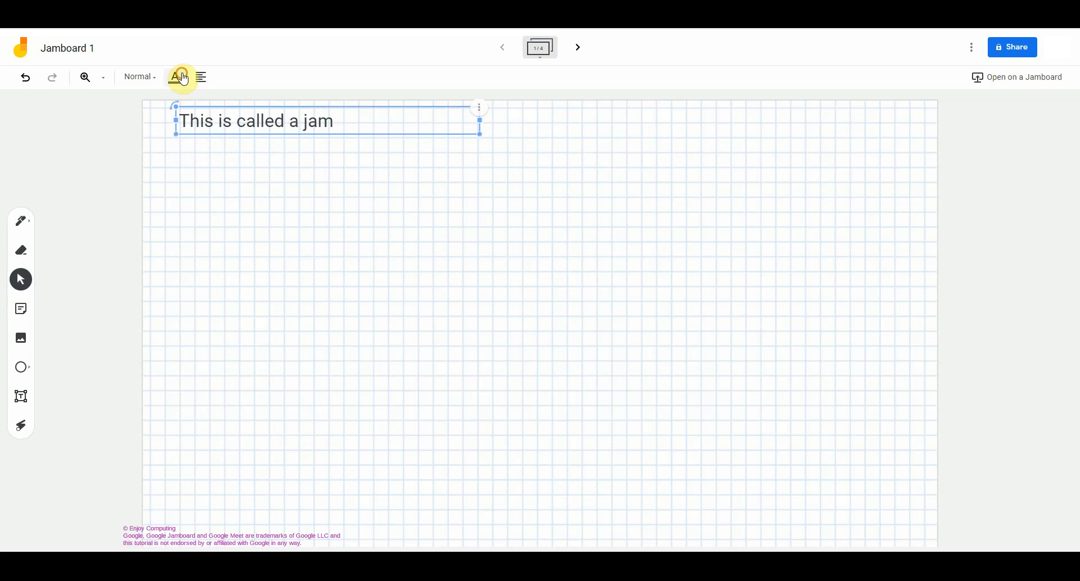
Change the "This is called a jam" text to red and set its size to Display.
{"action": "left_click", "coordinate": [175, 77]}
{"action": "left_click", "coordinate": [206, 130]}
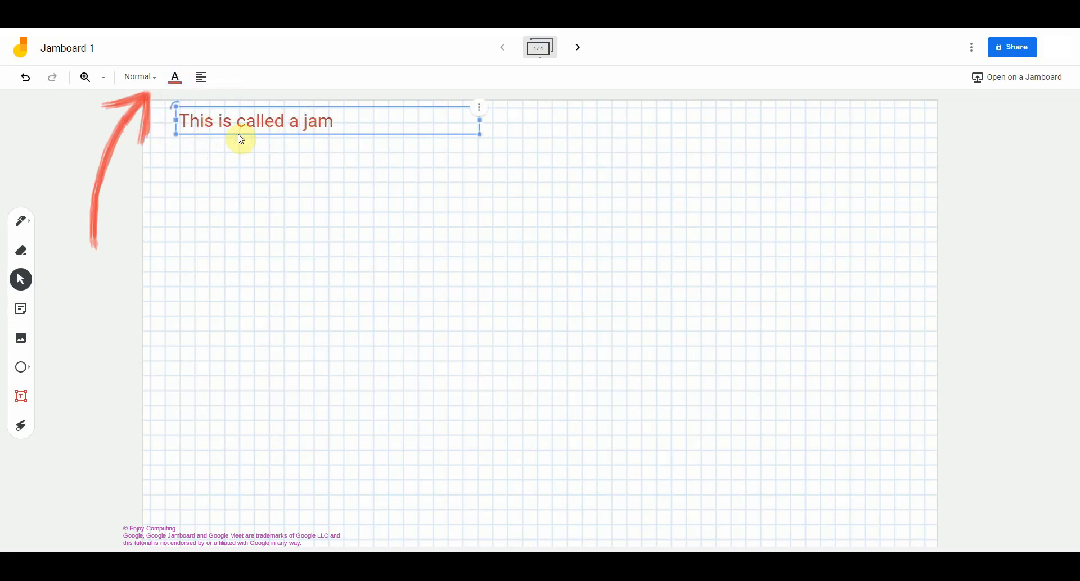
{"action": "left_click", "coordinate": [145, 79]}
{"action": "left_click", "coordinate": [176, 123]}
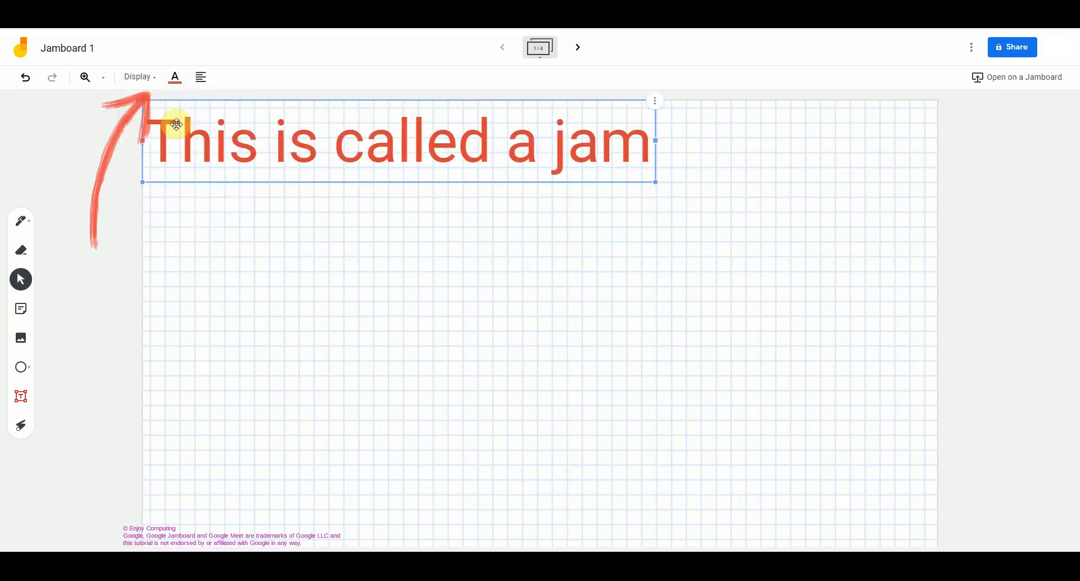
Centre-align the heading text and stretch its box across almost the full width of the frame.
{"action": "left_click", "coordinate": [201, 77]}
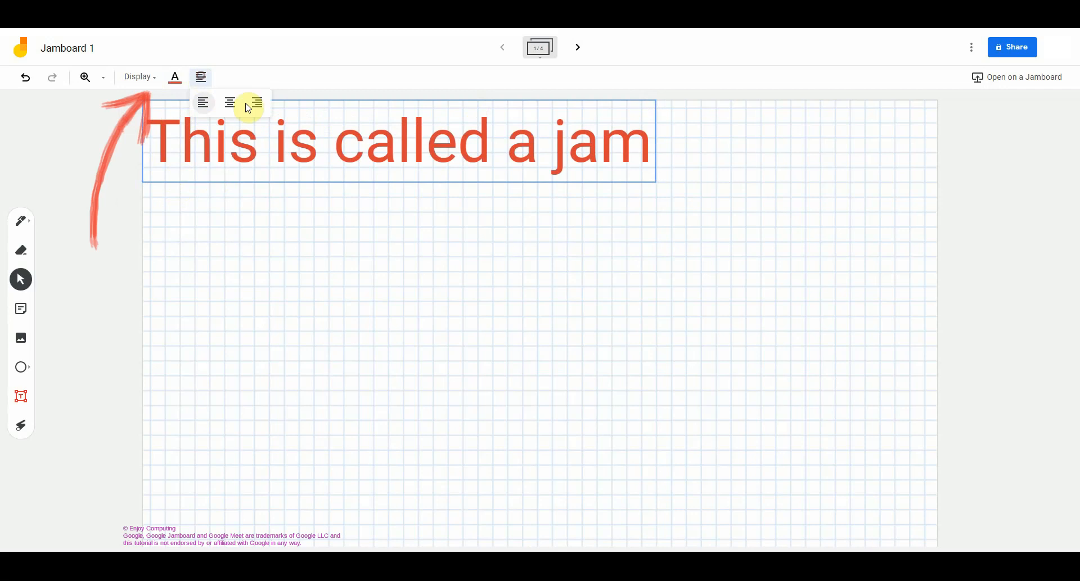
{"action": "left_click", "coordinate": [230, 103]}
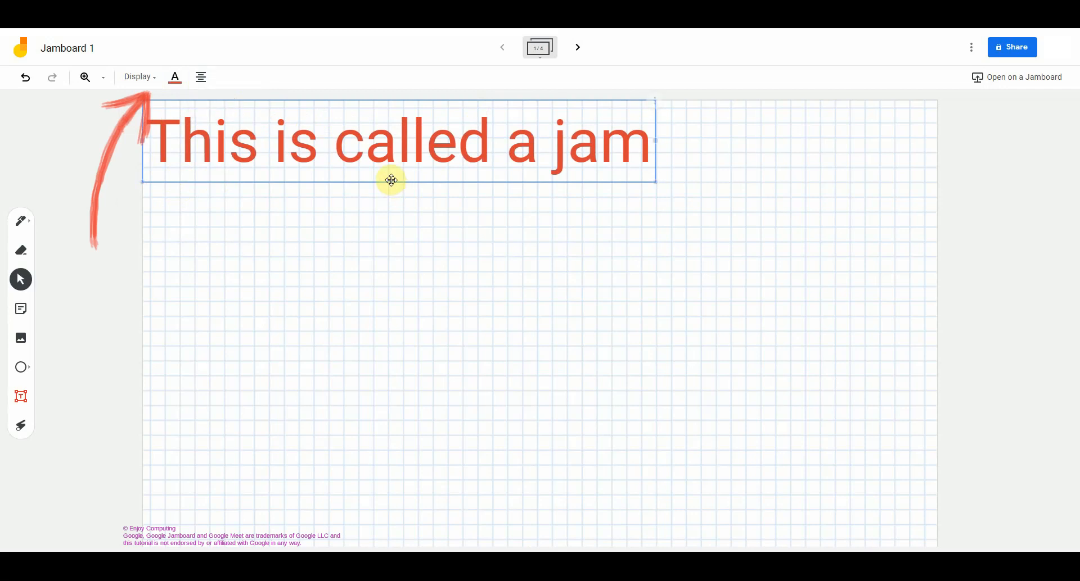
{"action": "left_click_drag", "start_coordinate": [392, 180], "coordinate": [529, 179]}
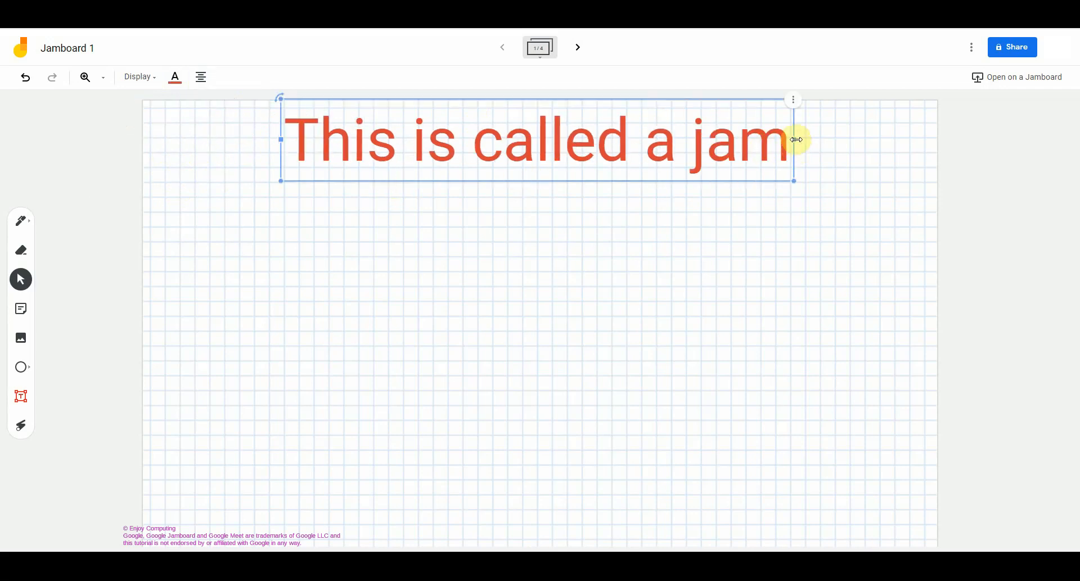
{"action": "left_click_drag", "start_coordinate": [796, 139], "coordinate": [926, 140]}
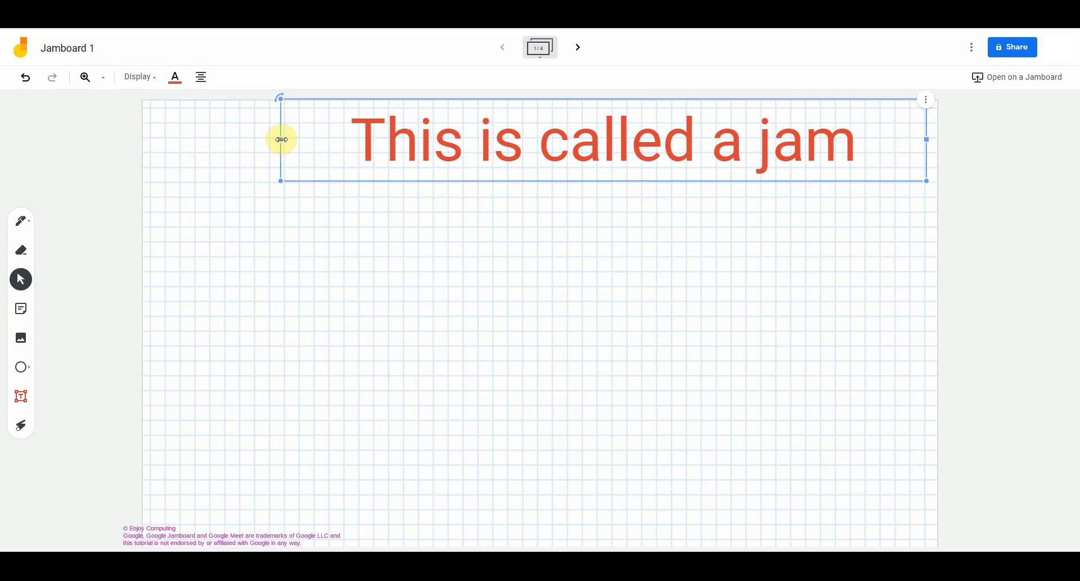
{"action": "left_click_drag", "start_coordinate": [281, 140], "coordinate": [155, 139]}
{"action": "left_click", "coordinate": [184, 190]}
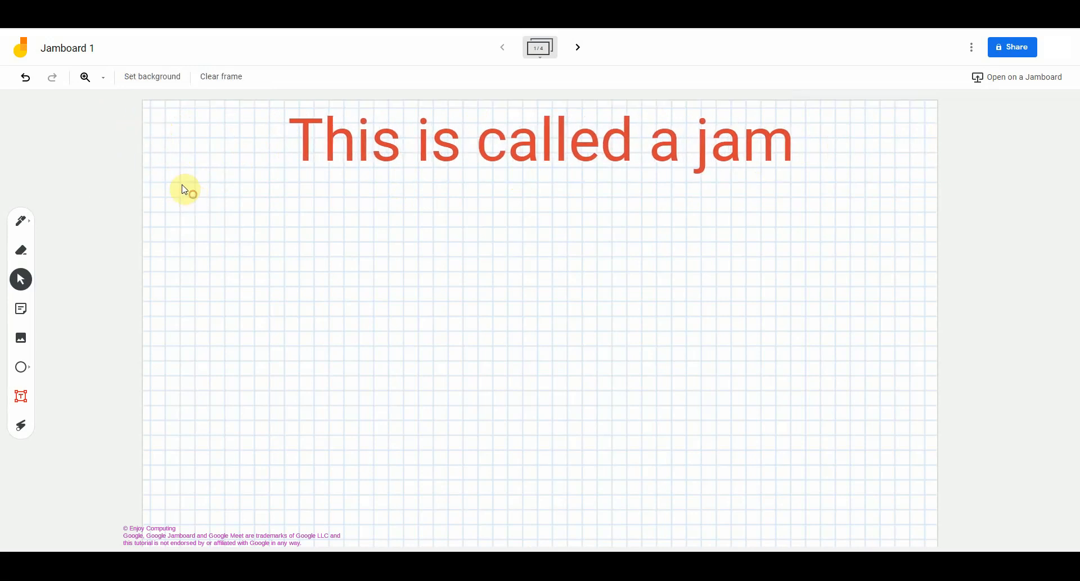
Create a yellow sticky note reading "Can you remember?" and place it below the heading near the frame's left edge.
{"action": "left_click", "coordinate": [21, 309]}
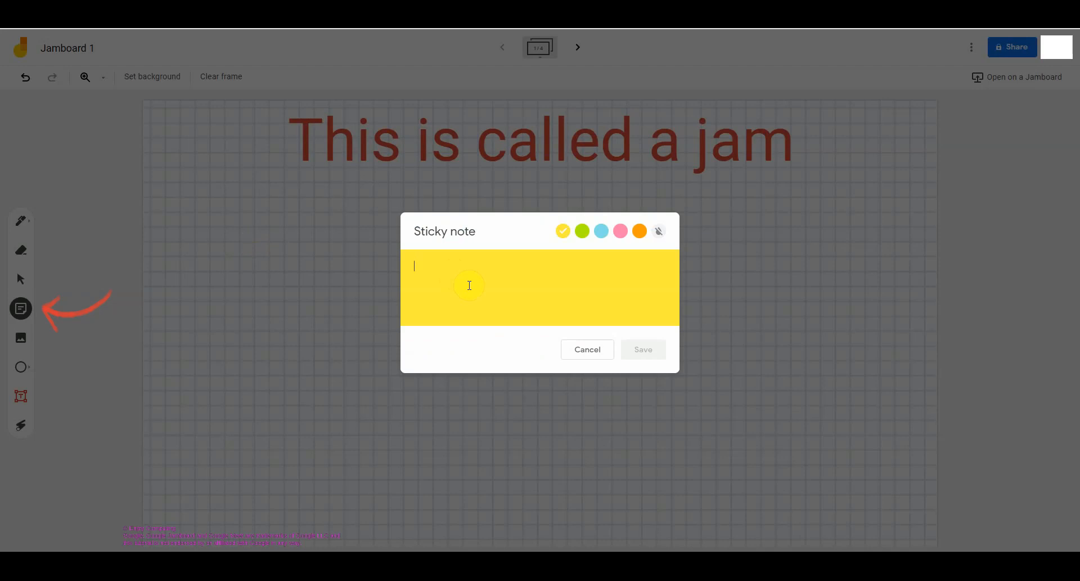
{"action": "type", "text": "Ca"}
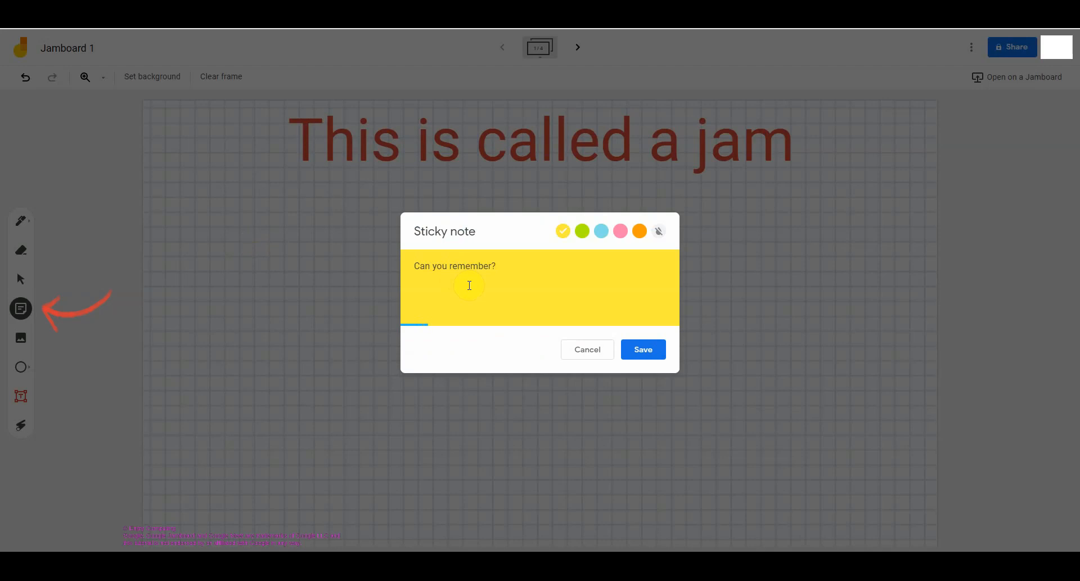
{"action": "left_click", "coordinate": [642, 350]}
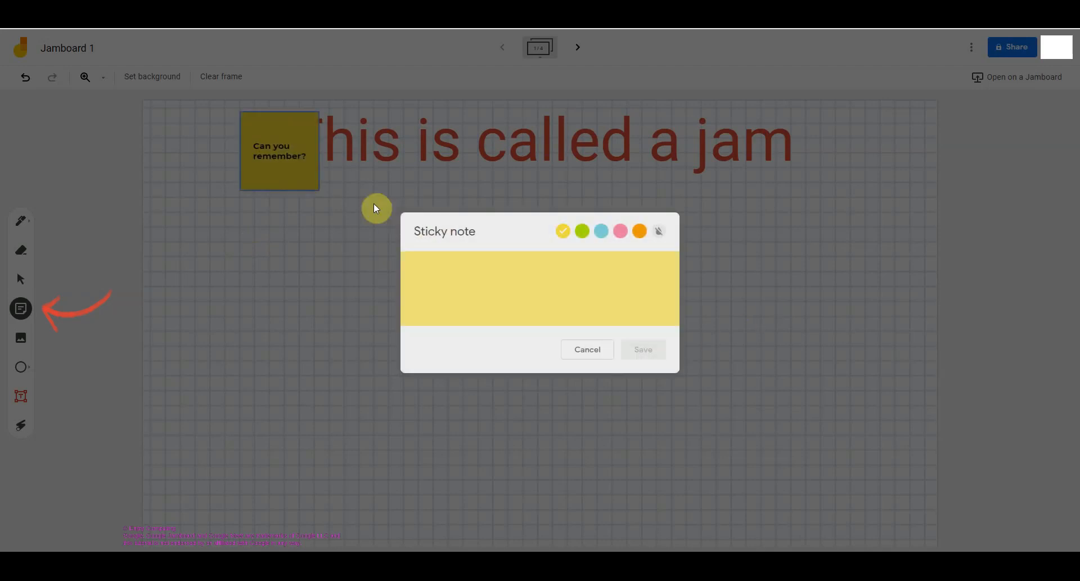
{"action": "left_click", "coordinate": [276, 155]}
{"action": "left_click_drag", "start_coordinate": [287, 155], "coordinate": [233, 218]}
Duplicate the "Can you remember?" note twice and arrange the three notes in an evenly spaced column.
{"action": "left_click", "coordinate": [261, 175]}
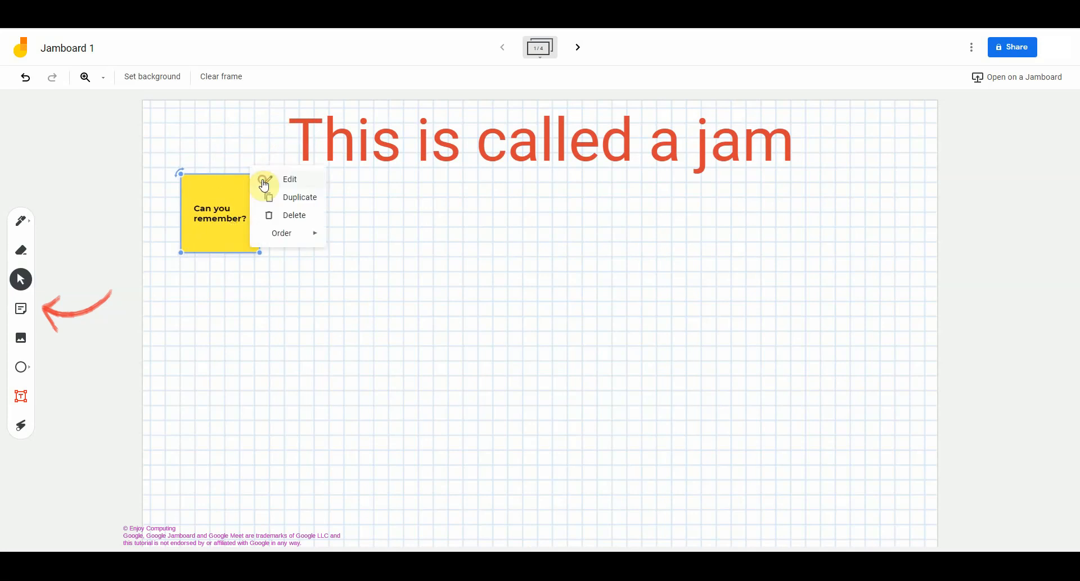
{"action": "left_click", "coordinate": [297, 206]}
{"action": "left_click_drag", "start_coordinate": [245, 224], "coordinate": [232, 437]}
{"action": "left_click", "coordinate": [255, 293]}
{"action": "left_click", "coordinate": [282, 323]}
{"action": "left_click", "coordinate": [154, 239]}
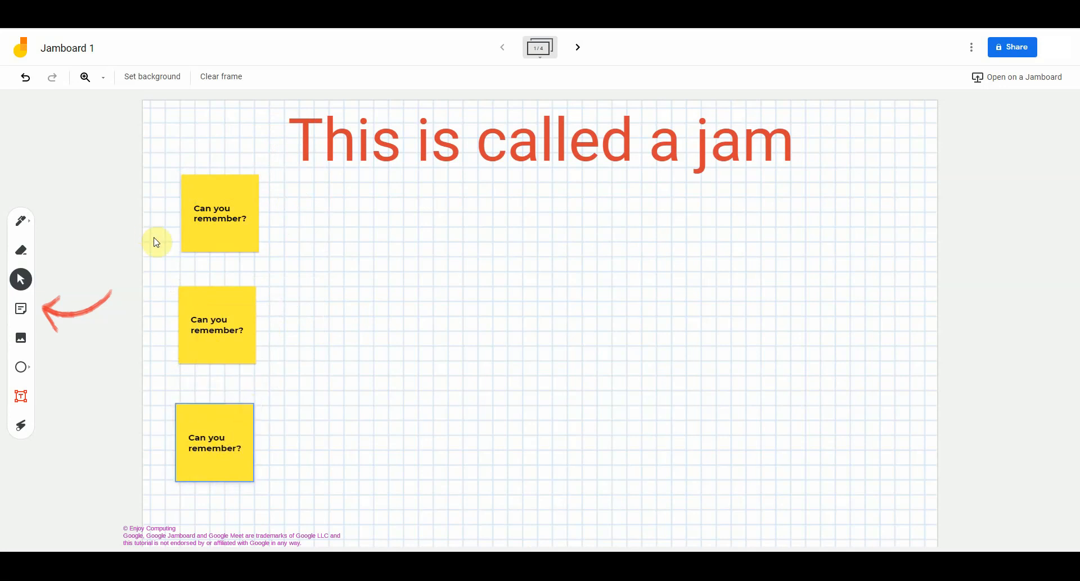
Draw a small circle to the right of the uppermost sticky note.
{"action": "left_click", "coordinate": [24, 369]}
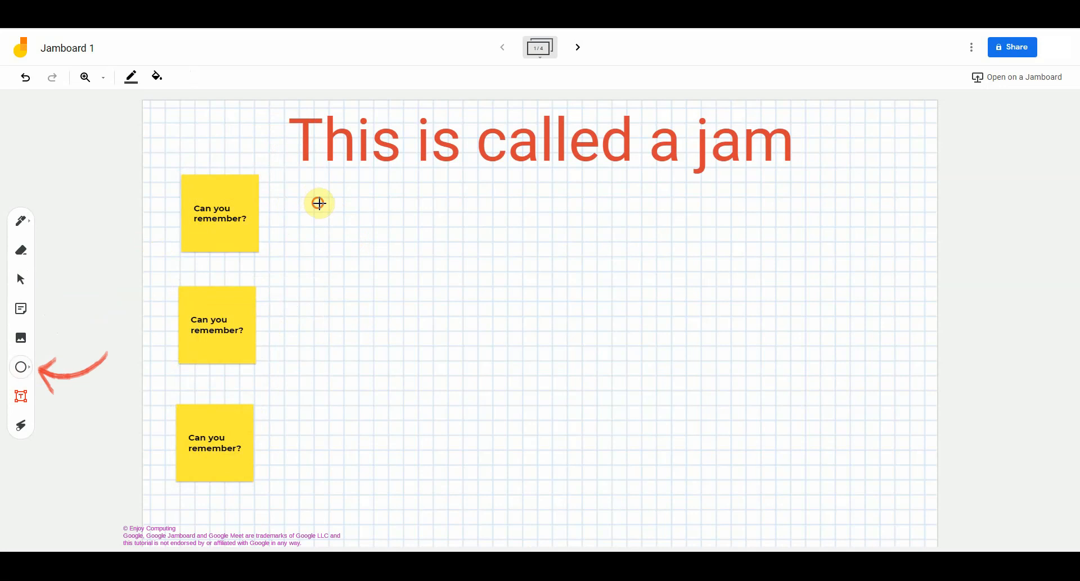
{"action": "left_click_drag", "start_coordinate": [319, 203], "coordinate": [348, 227]}
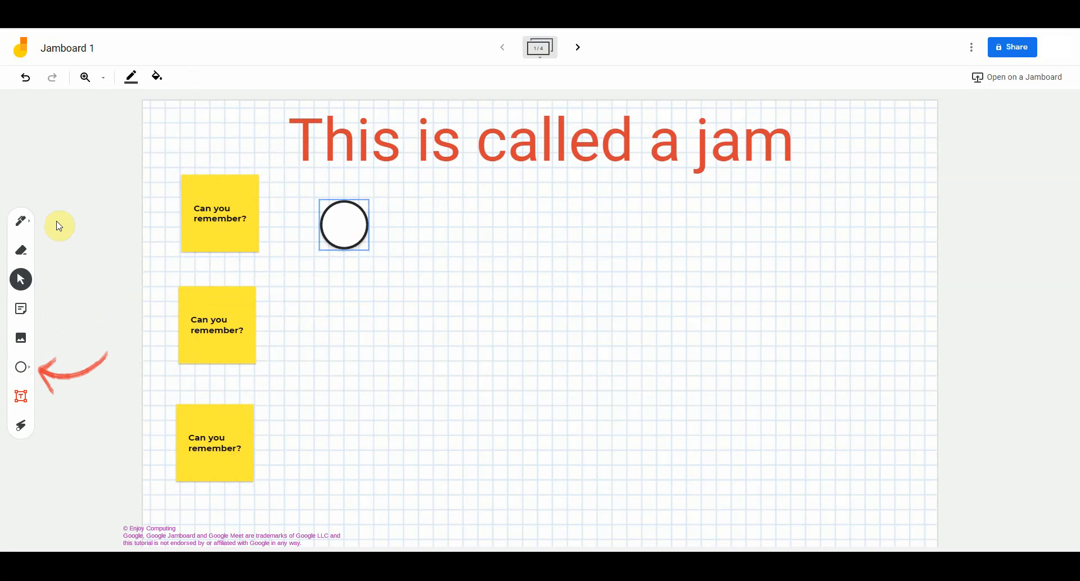
Draw five short green pen lines radiating outward from around the circle.
{"action": "left_click", "coordinate": [22, 224]}
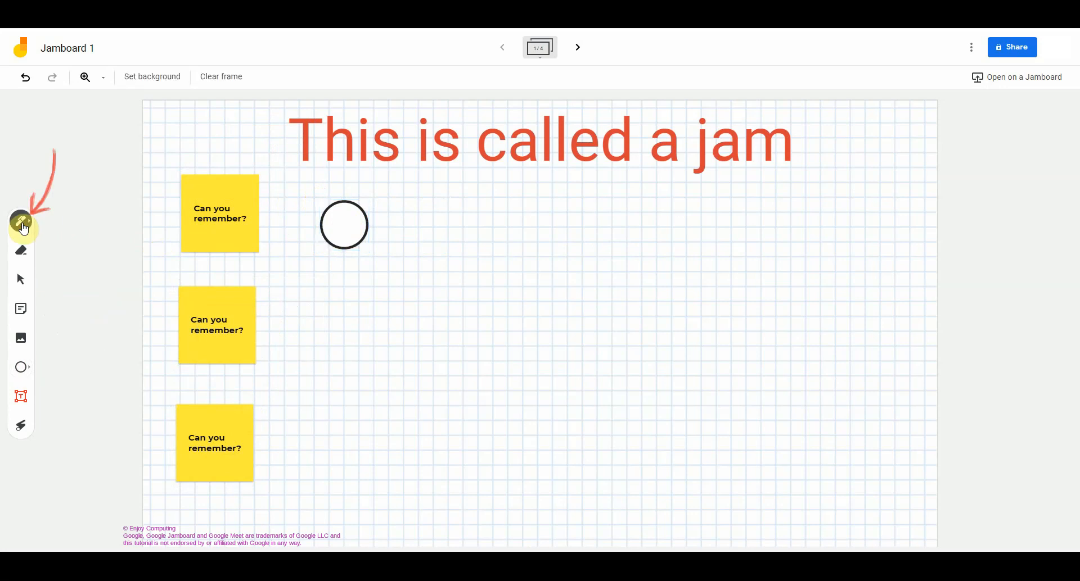
{"action": "left_click", "coordinate": [28, 227]}
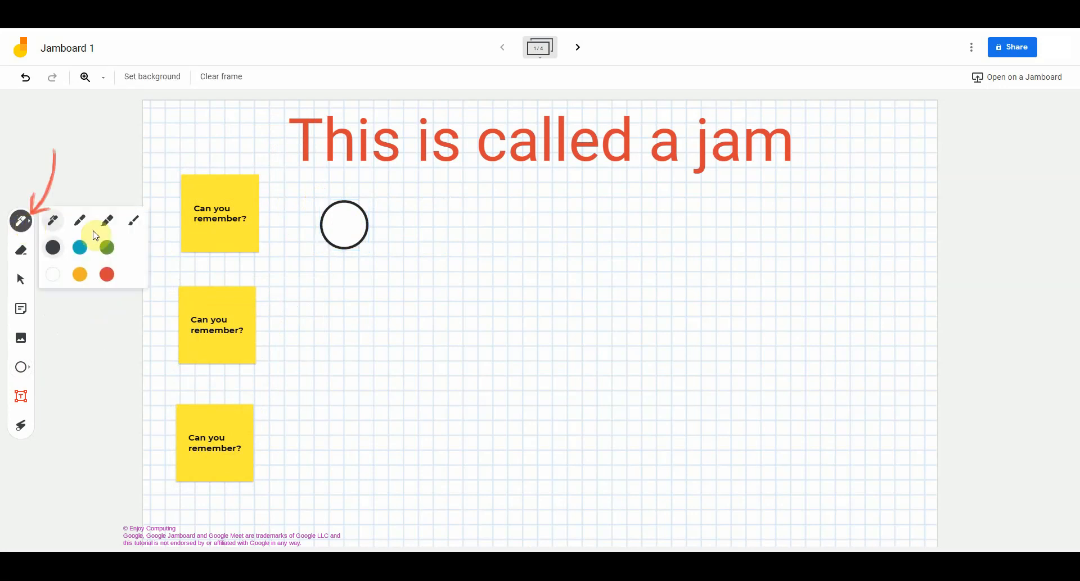
{"action": "left_click", "coordinate": [107, 247]}
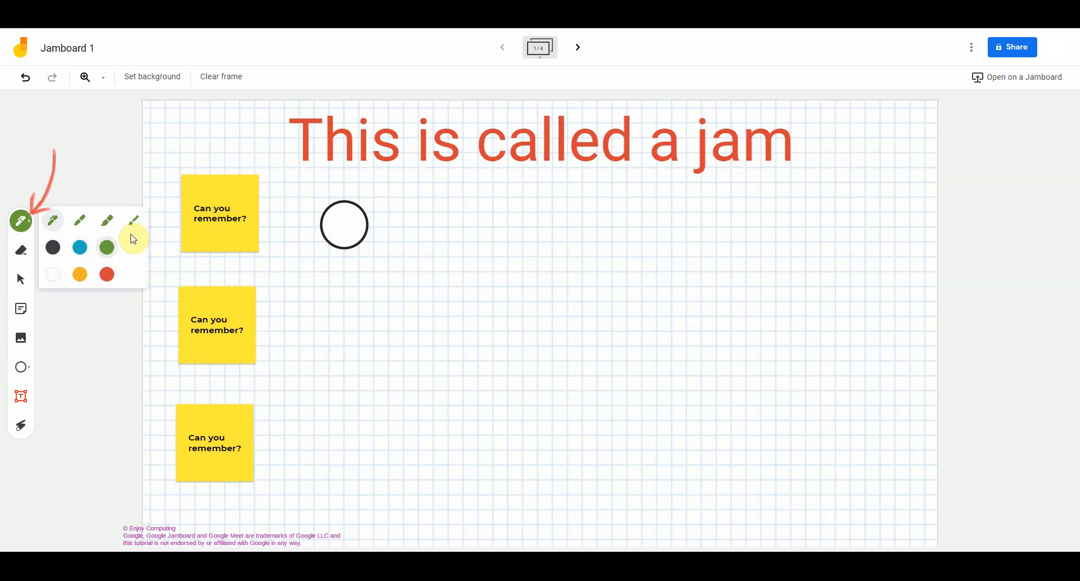
{"action": "left_click", "coordinate": [376, 224]}
{"action": "left_click_drag", "start_coordinate": [383, 219], "coordinate": [424, 213]}
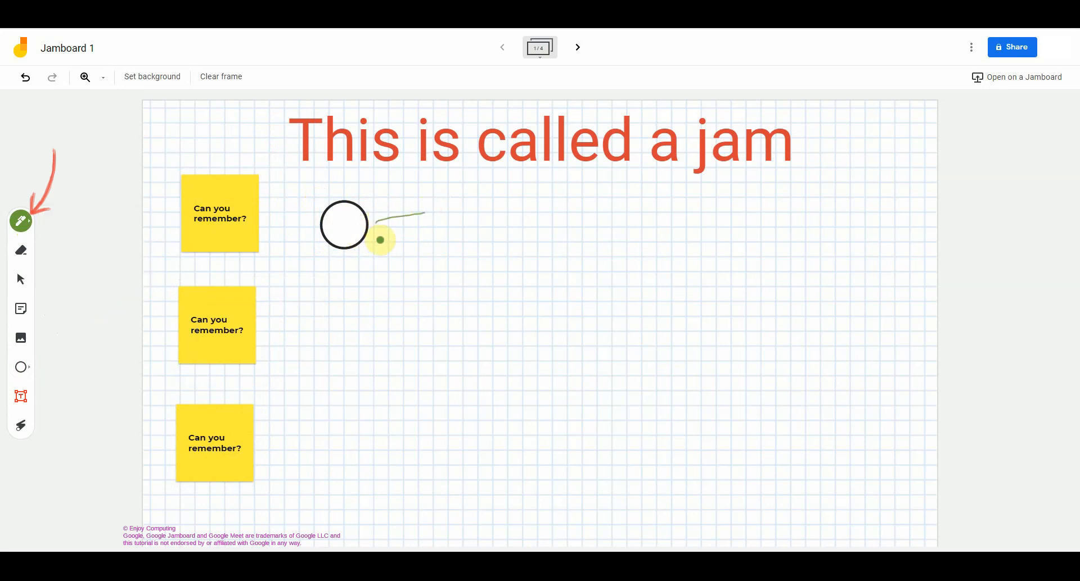
{"action": "left_click_drag", "start_coordinate": [362, 256], "coordinate": [373, 280]}
{"action": "left_click_drag", "start_coordinate": [320, 255], "coordinate": [300, 269]}
{"action": "left_click_drag", "start_coordinate": [313, 203], "coordinate": [286, 191]}
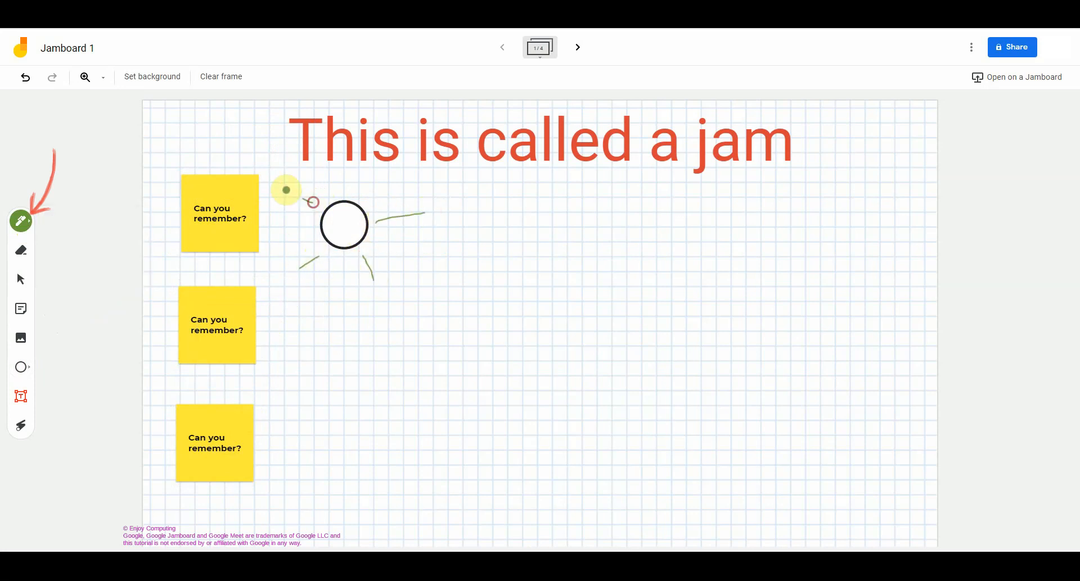
{"action": "left_click_drag", "start_coordinate": [359, 193], "coordinate": [364, 181]}
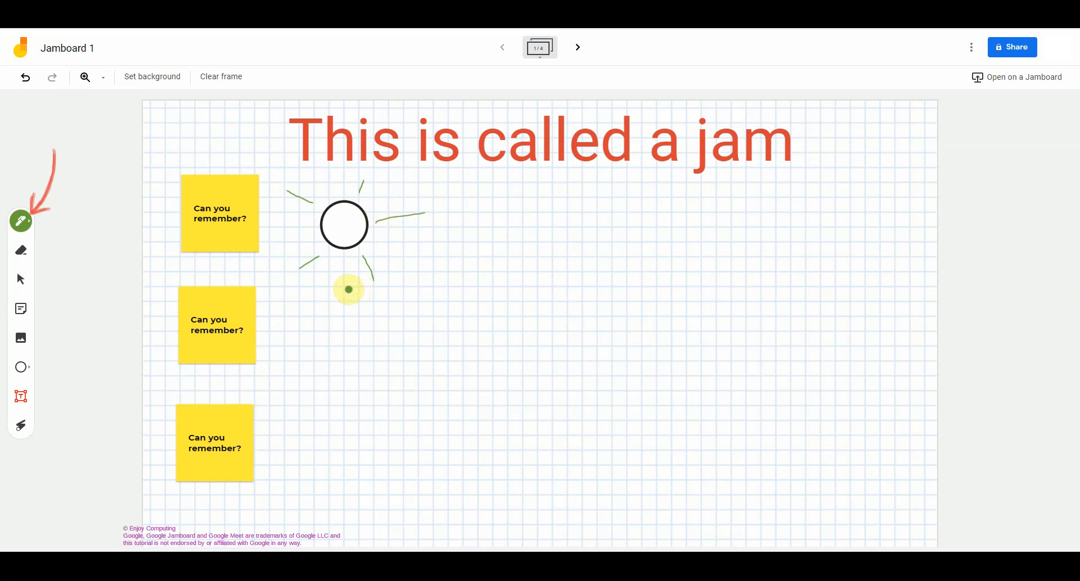
Erase the two green lines above and to the right of the circle.
{"action": "left_click", "coordinate": [22, 253]}
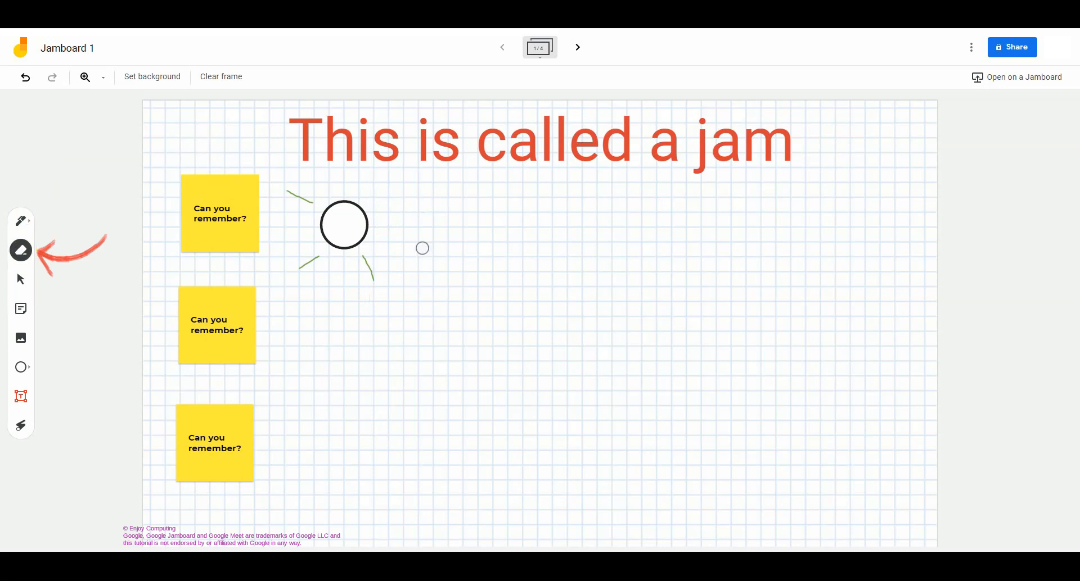
Add the Caption-size label "test text" at the end of the line running down to the right of the circle.
{"action": "left_click", "coordinate": [22, 397]}
{"action": "left_click", "coordinate": [379, 280]}
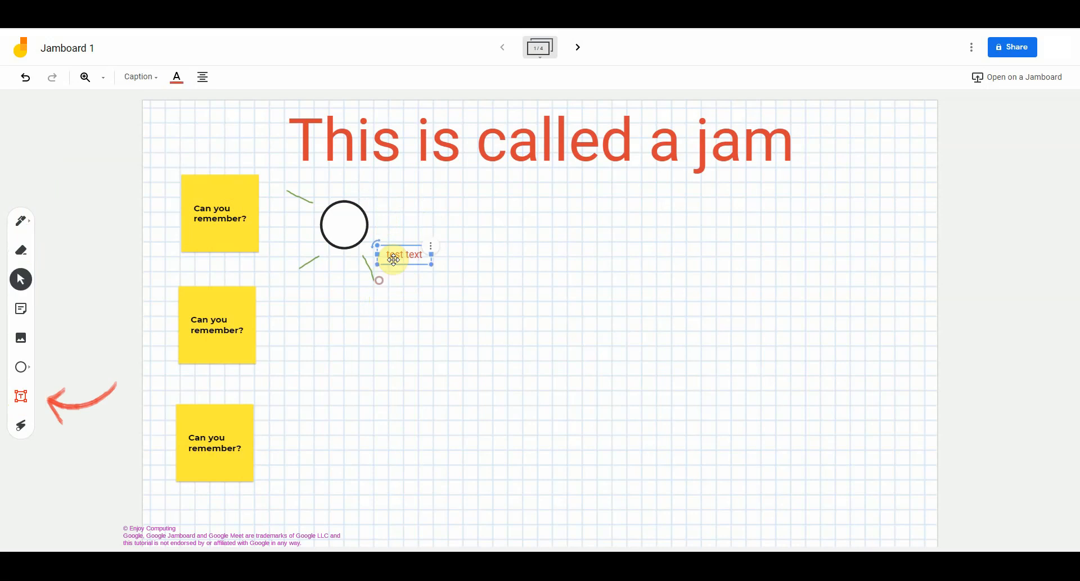
{"action": "left_click_drag", "start_coordinate": [395, 256], "coordinate": [395, 278]}
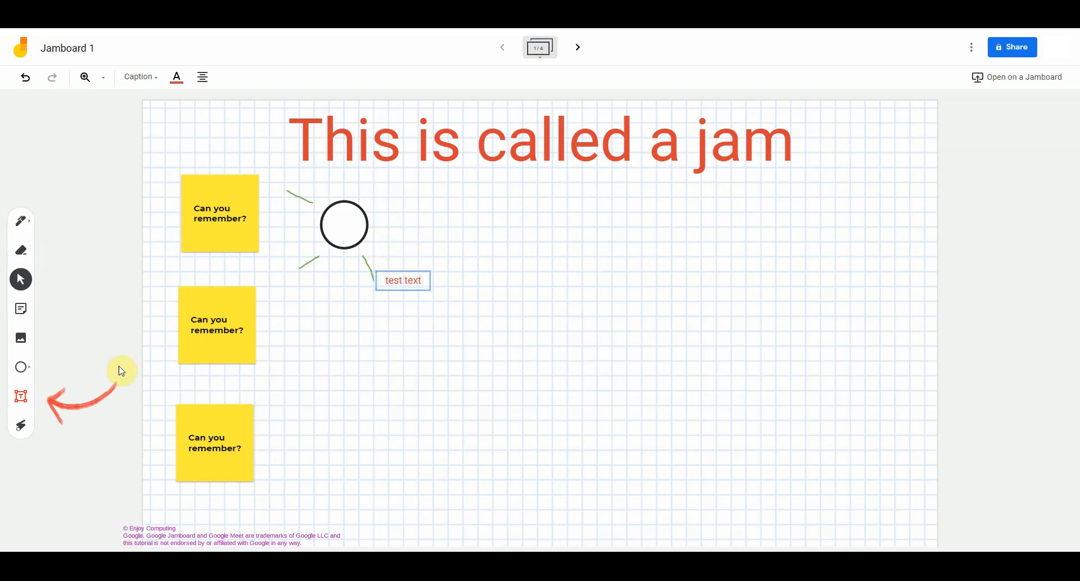
Handwrite "text" with the green pen at the end of the line running down to the left of the circle.
{"action": "left_click", "coordinate": [21, 221]}
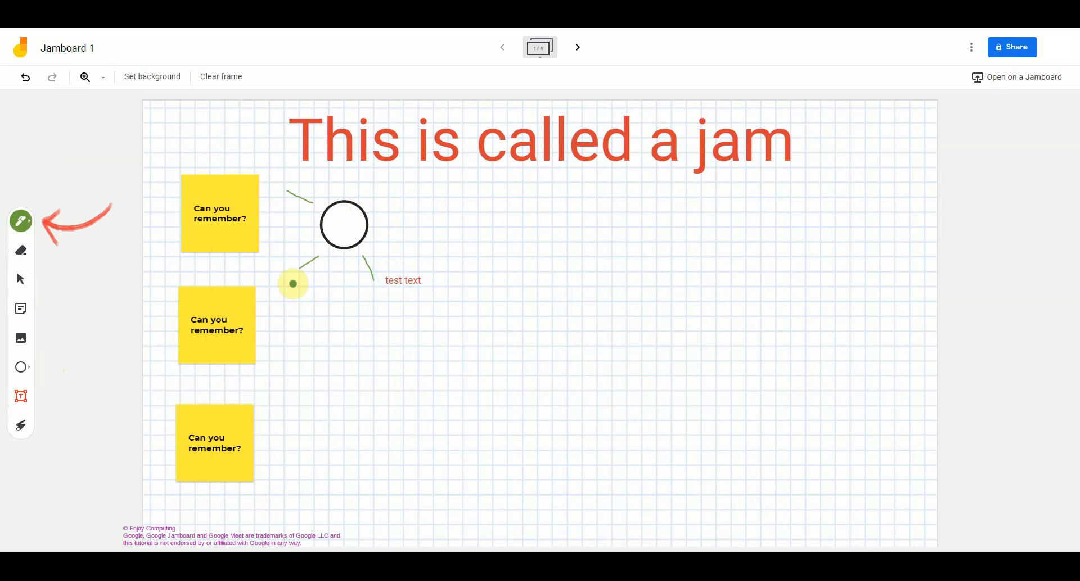
{"action": "mouse_move", "coordinate": [284, 273]}
{"action": "left_mouse_down"}
{"action": "mouse_move", "coordinate": [295, 294]}
{"action": "mouse_move", "coordinate": [319, 296]}
{"action": "mouse_move", "coordinate": [332, 279]}
{"action": "left_mouse_up"}
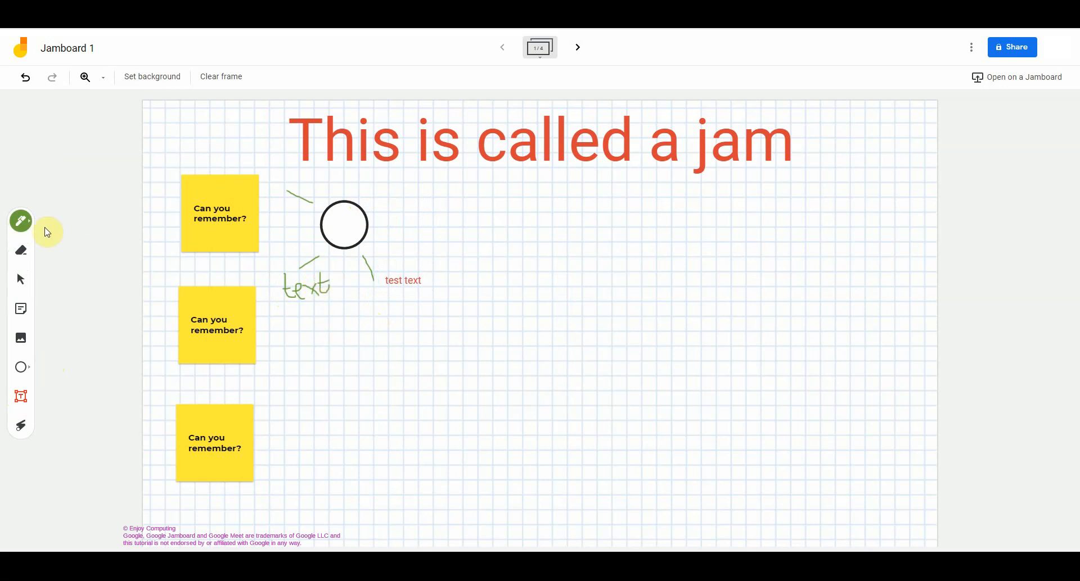
Search Google Images for "food" and insert the picture of the purple flower and vegetable platter onto the frame.
{"action": "left_click", "coordinate": [21, 338]}
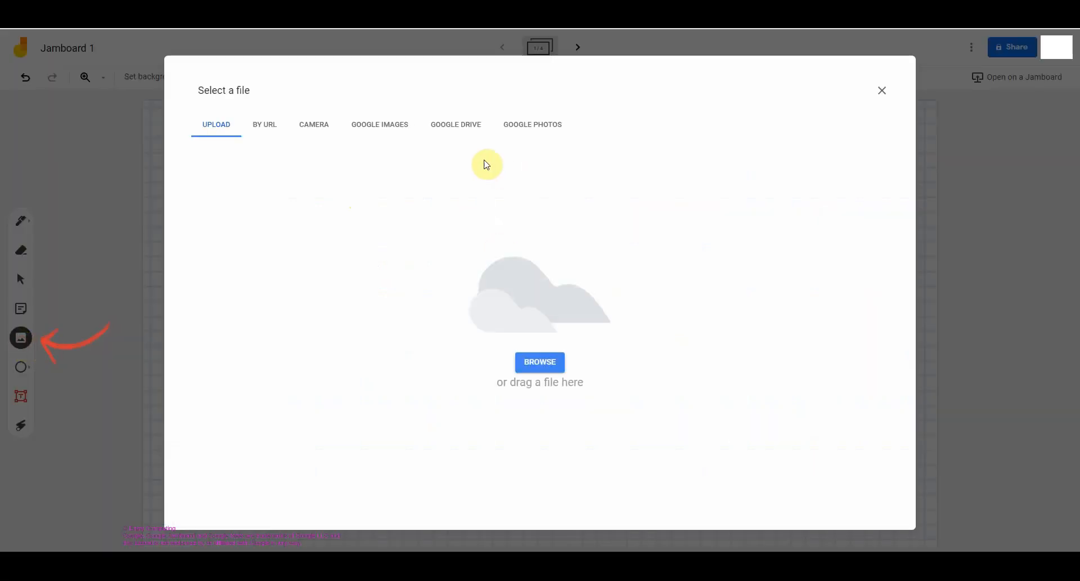
{"action": "left_click", "coordinate": [394, 133]}
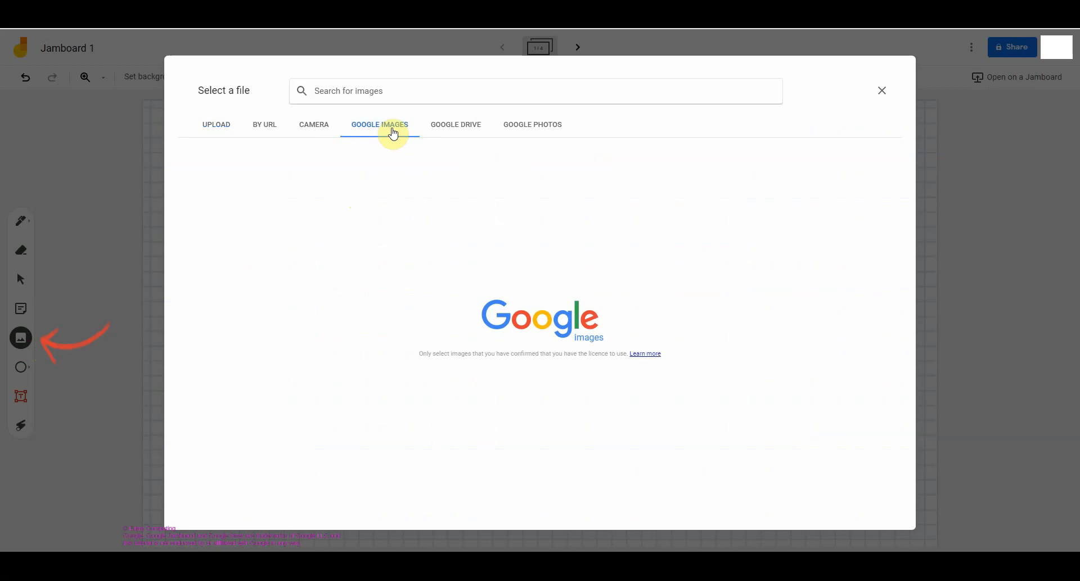
{"action": "type", "text": "f"}
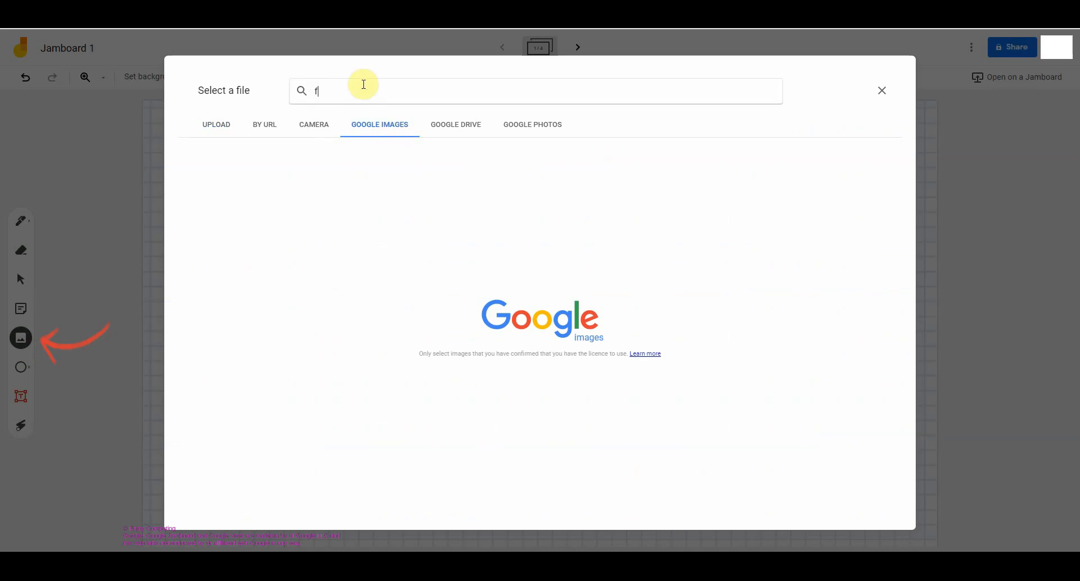
{"action": "type", "text": "ood"}
{"action": "key", "text": "Return"}
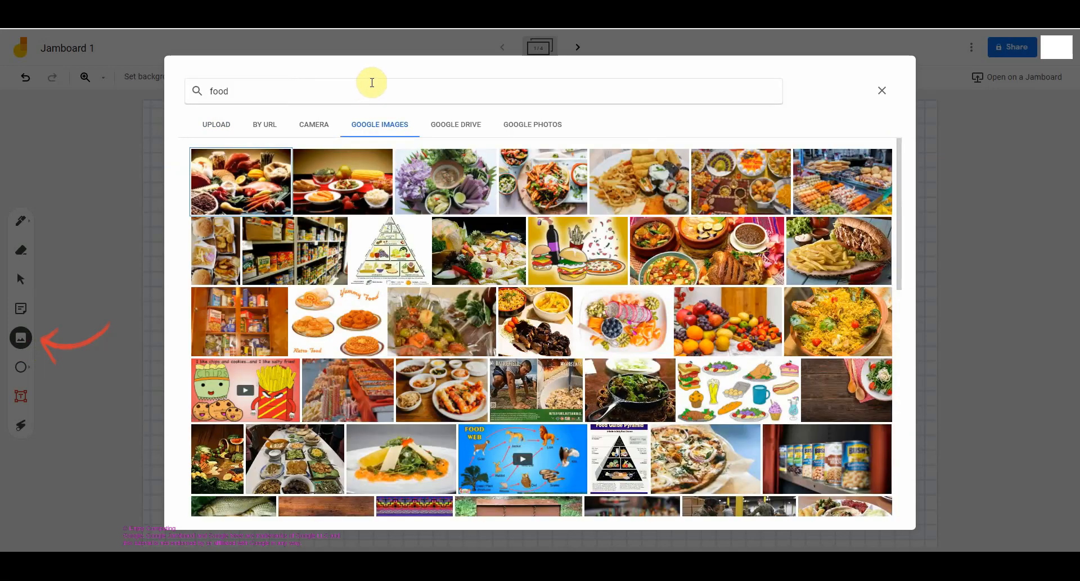
{"action": "left_click", "coordinate": [425, 180]}
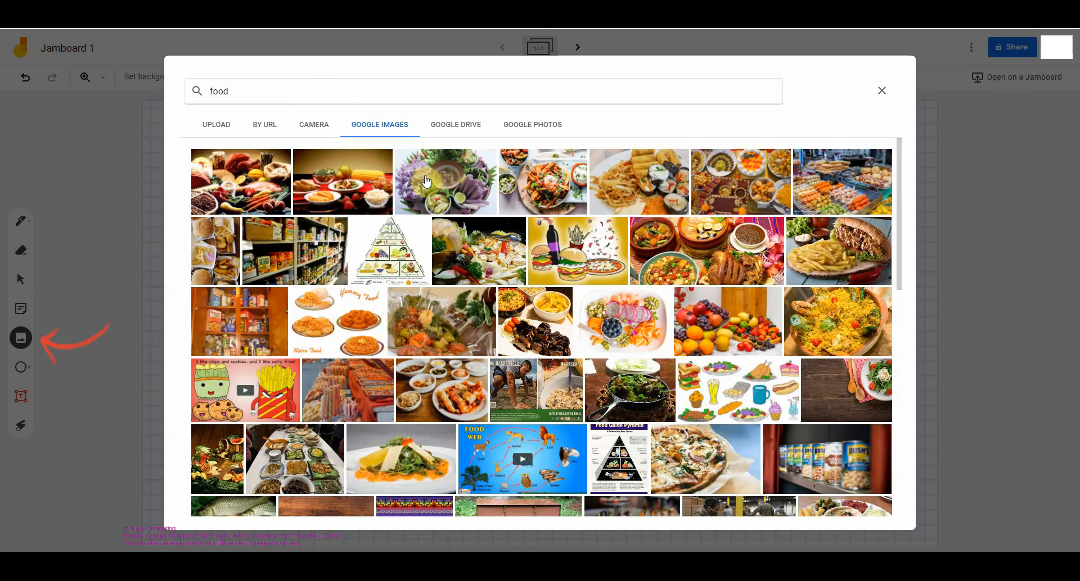
{"action": "left_click", "coordinate": [862, 511]}
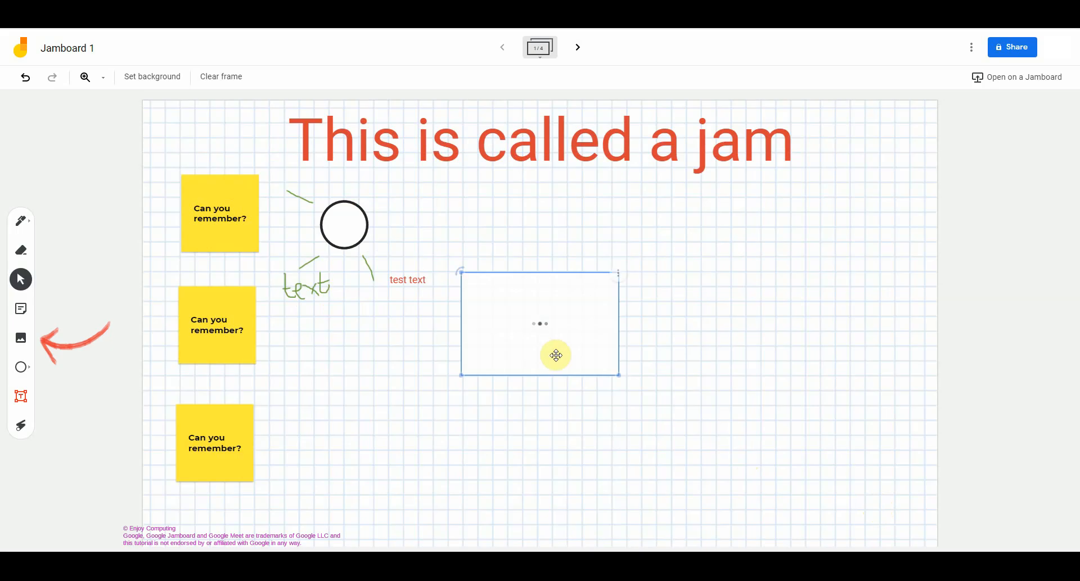
Move the food picture to the frame's right side with a slight clockwise tilt, and sweep the laser across it.
{"action": "left_click_drag", "start_coordinate": [578, 340], "coordinate": [821, 297]}
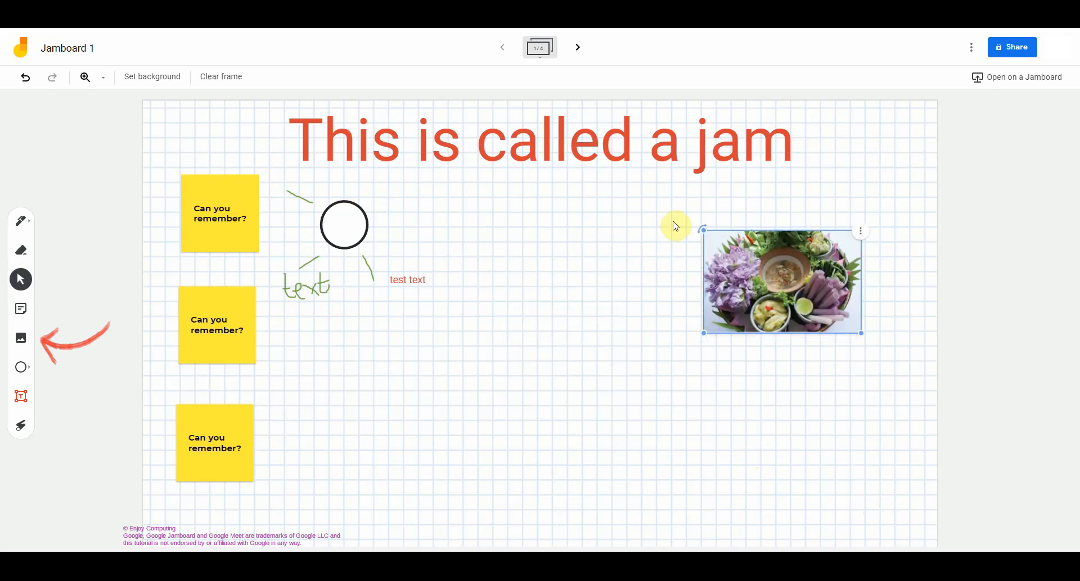
{"action": "left_click_drag", "start_coordinate": [704, 229], "coordinate": [735, 212]}
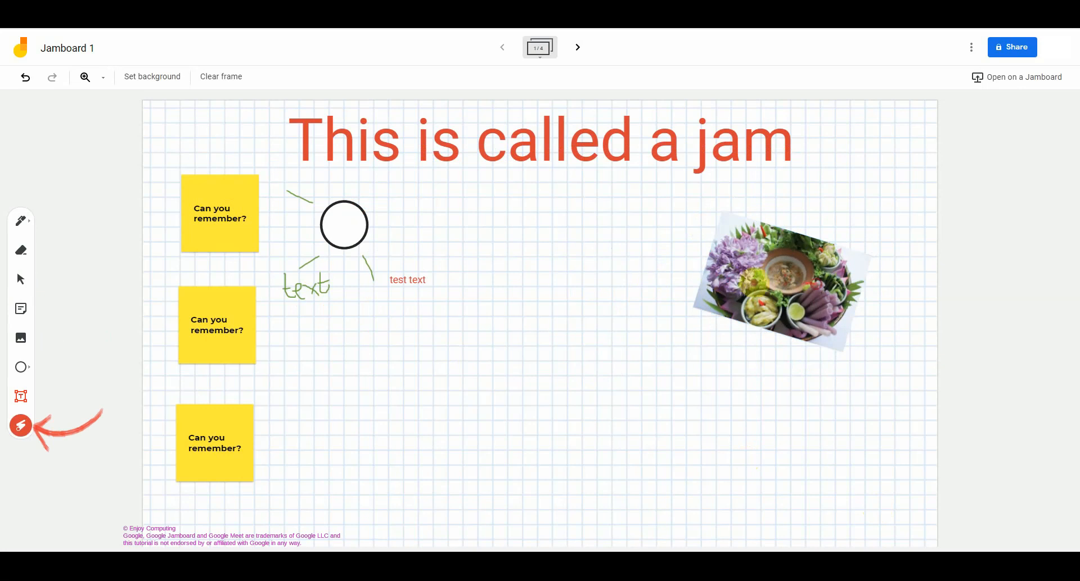
{"action": "mouse_move", "coordinate": [752, 280]}
{"action": "left_mouse_down"}
{"action": "mouse_move", "coordinate": [840, 279]}
{"action": "mouse_move", "coordinate": [766, 306]}
{"action": "mouse_move", "coordinate": [759, 248]}
{"action": "mouse_move", "coordinate": [799, 252]}
{"action": "left_mouse_up"}
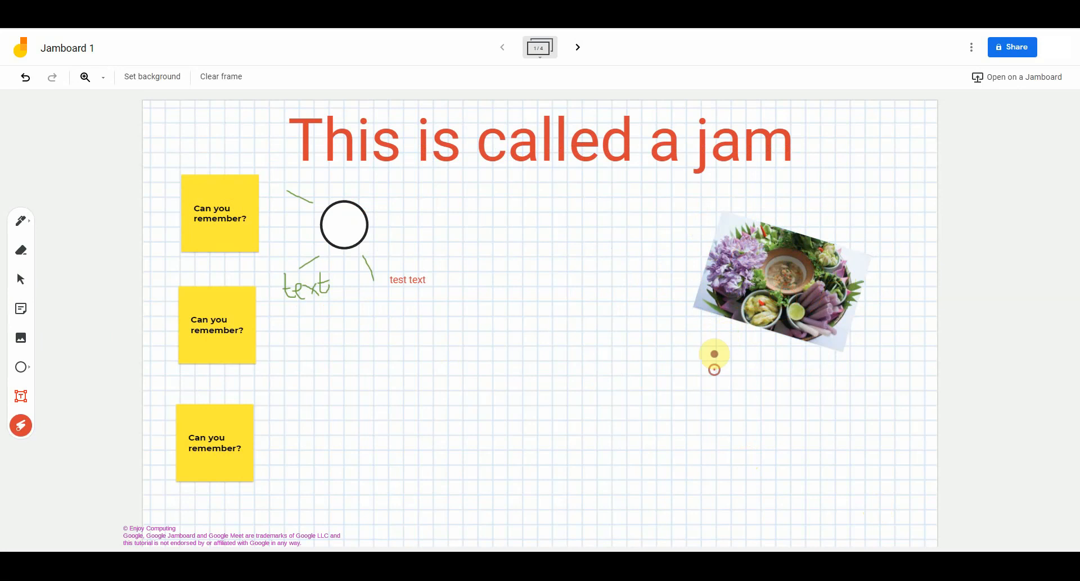
{"action": "mouse_move", "coordinate": [714, 354]}
{"action": "left_mouse_down"}
{"action": "mouse_move", "coordinate": [725, 309]}
{"action": "mouse_move", "coordinate": [781, 275]}
{"action": "left_mouse_up"}
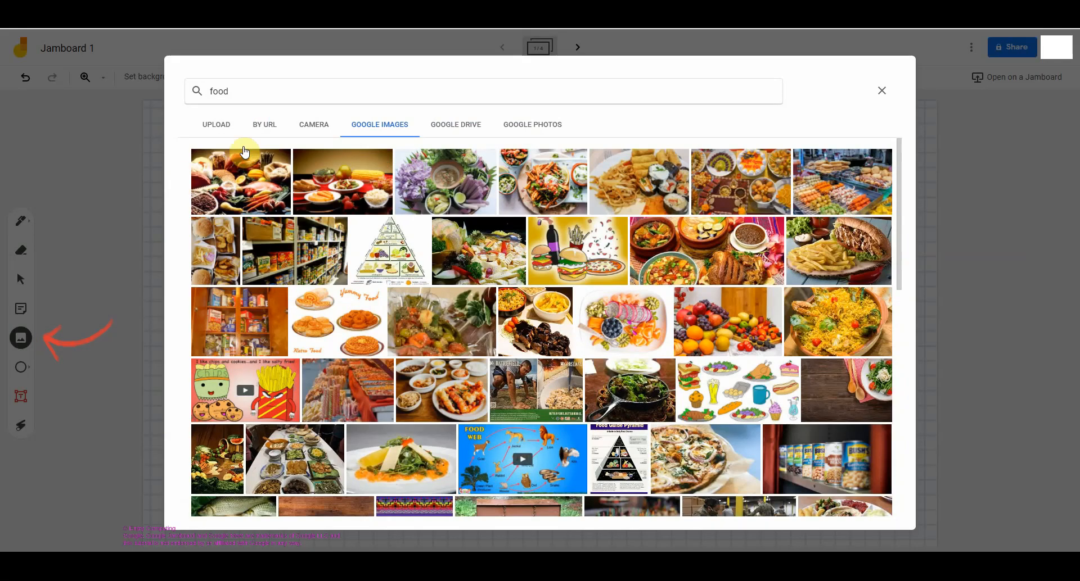
Upload the Creative iMedia R082 Knowledge Map image from the computer onto the frame.
{"action": "left_click", "coordinate": [218, 125]}
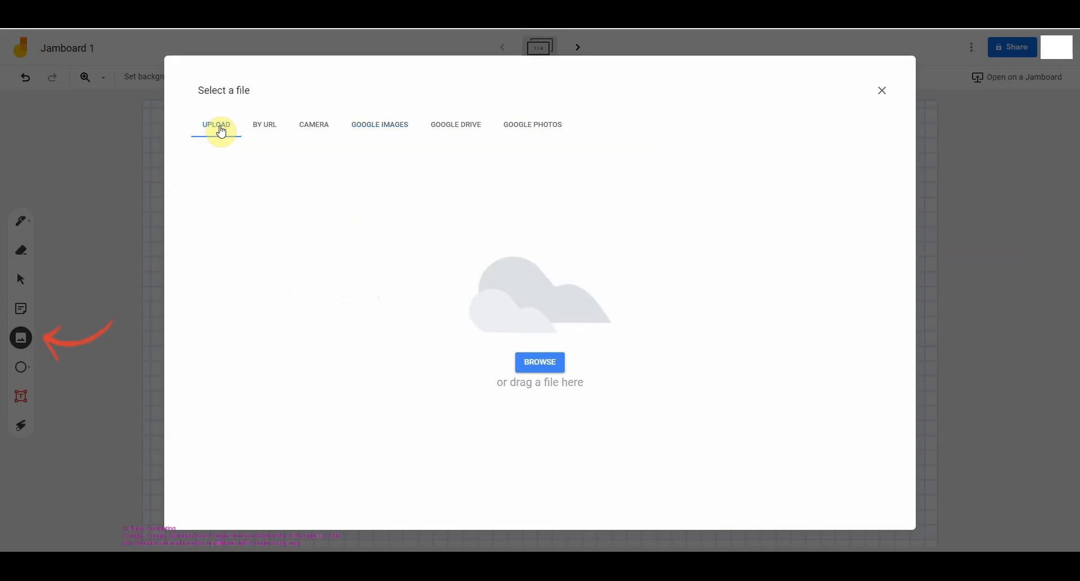
{"action": "left_click", "coordinate": [552, 364]}
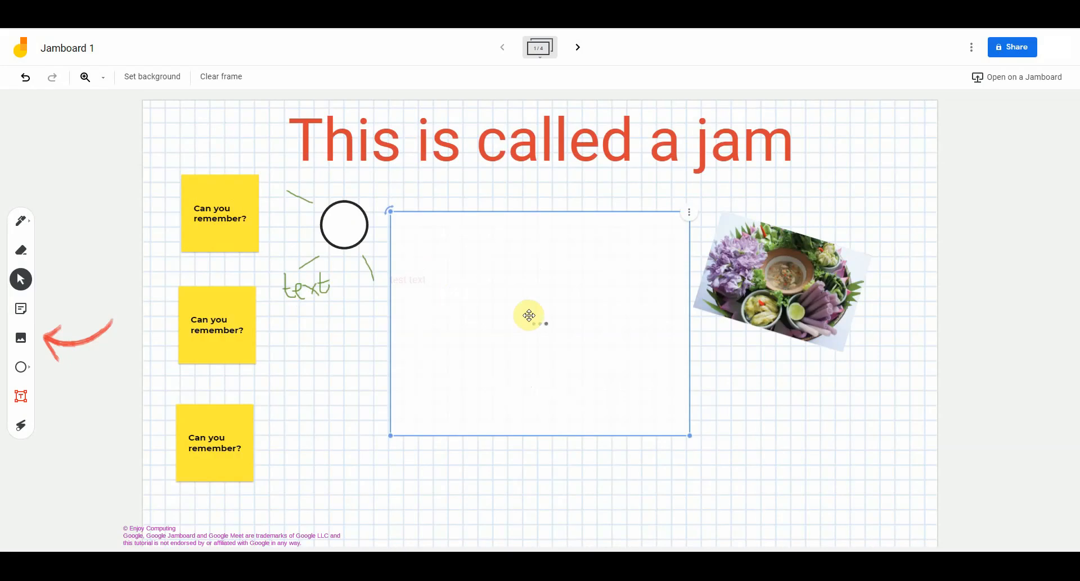
Draw a rectangle around the knowledge map's Purpose Branch, with a transparent fill and a red border.
{"action": "left_click", "coordinate": [22, 367]}
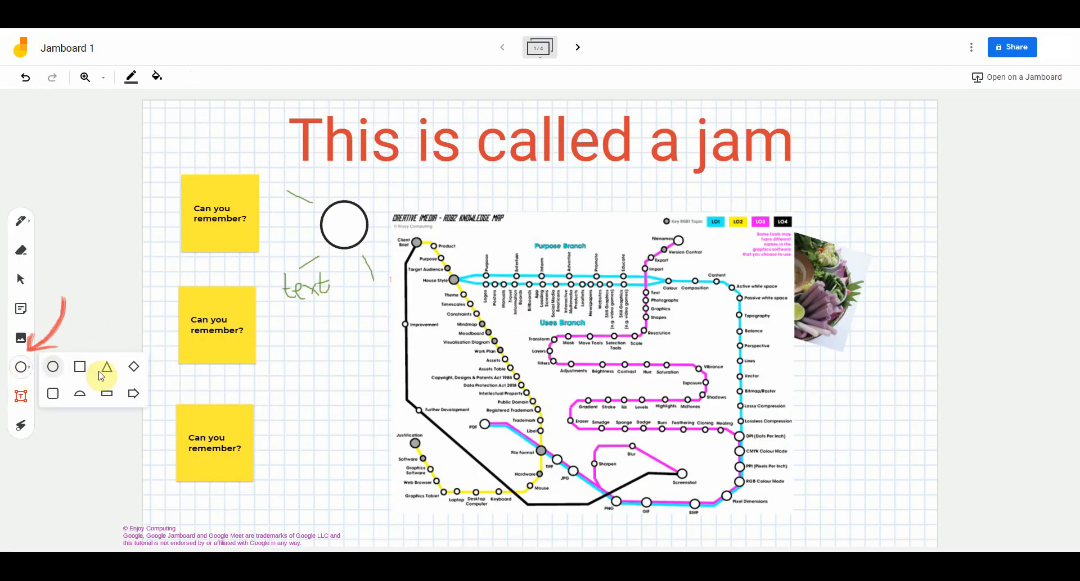
{"action": "left_click", "coordinate": [82, 374]}
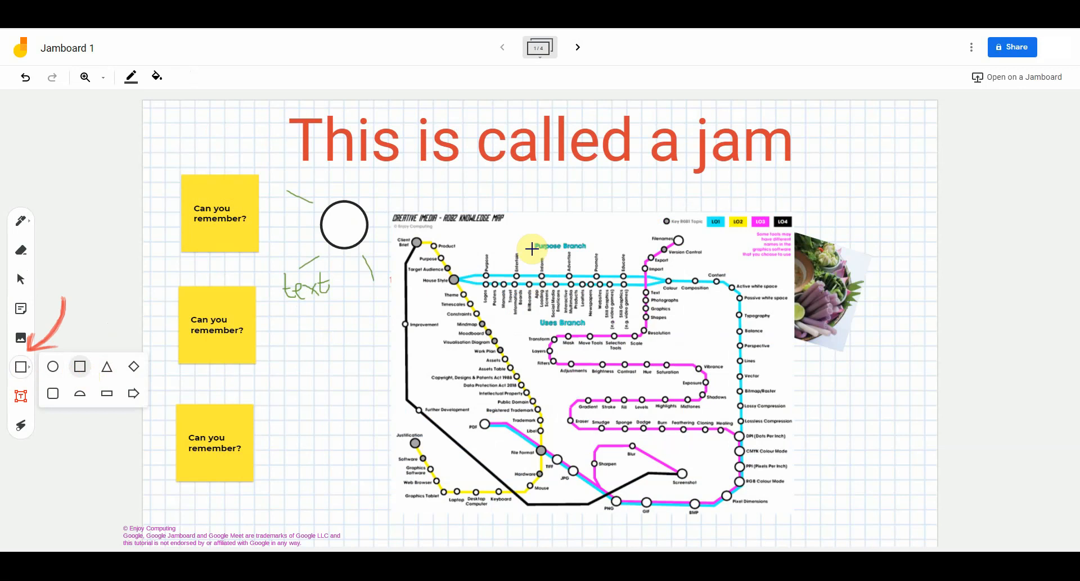
{"action": "left_click_drag", "start_coordinate": [478, 245], "coordinate": [636, 288]}
{"action": "left_click", "coordinate": [157, 77]}
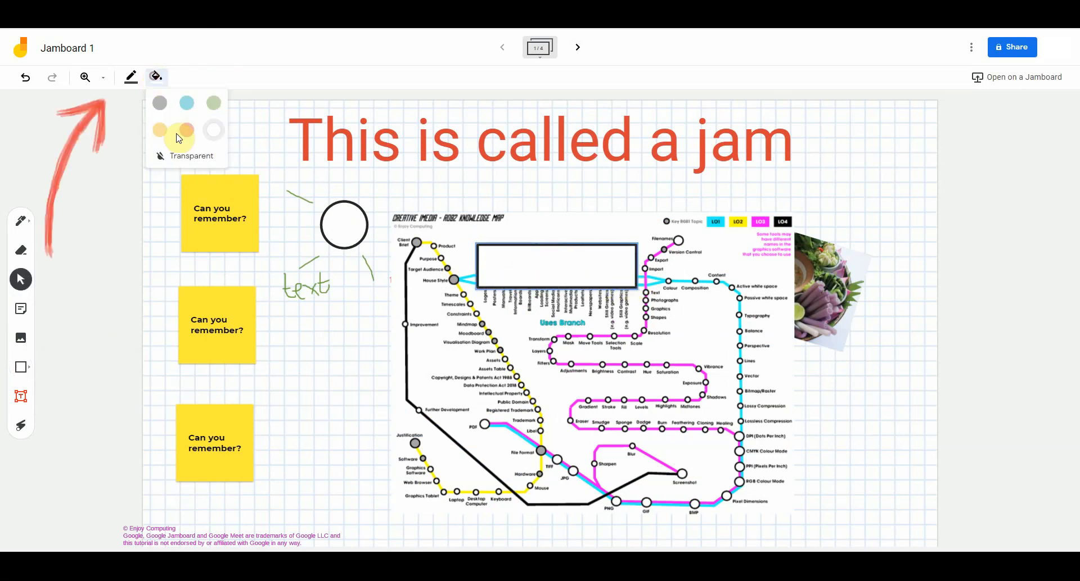
{"action": "left_click", "coordinate": [176, 163]}
{"action": "left_click", "coordinate": [131, 77]}
{"action": "left_click", "coordinate": [160, 130]}
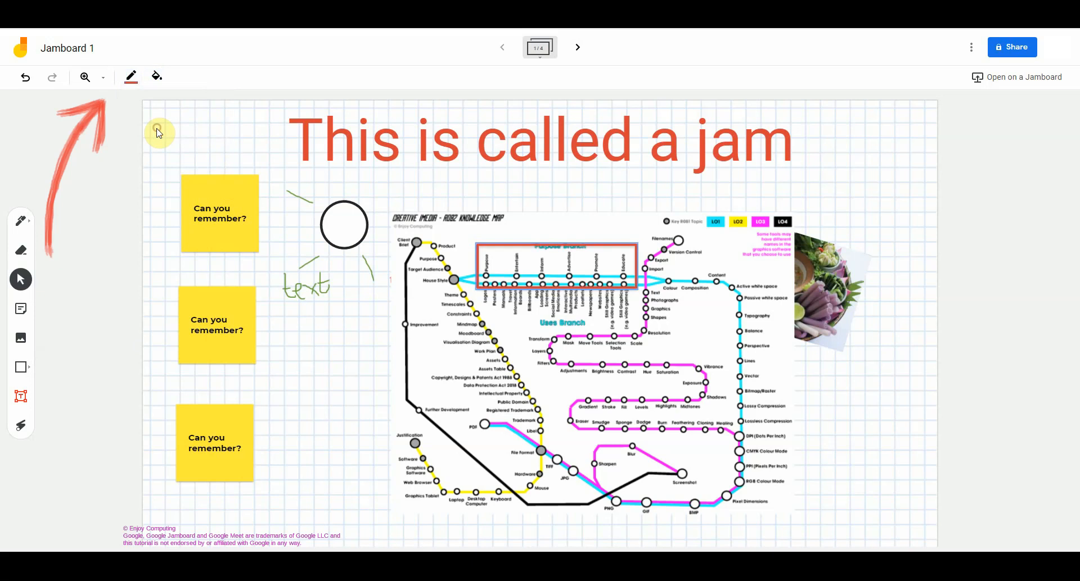
{"action": "left_click", "coordinate": [545, 201]}
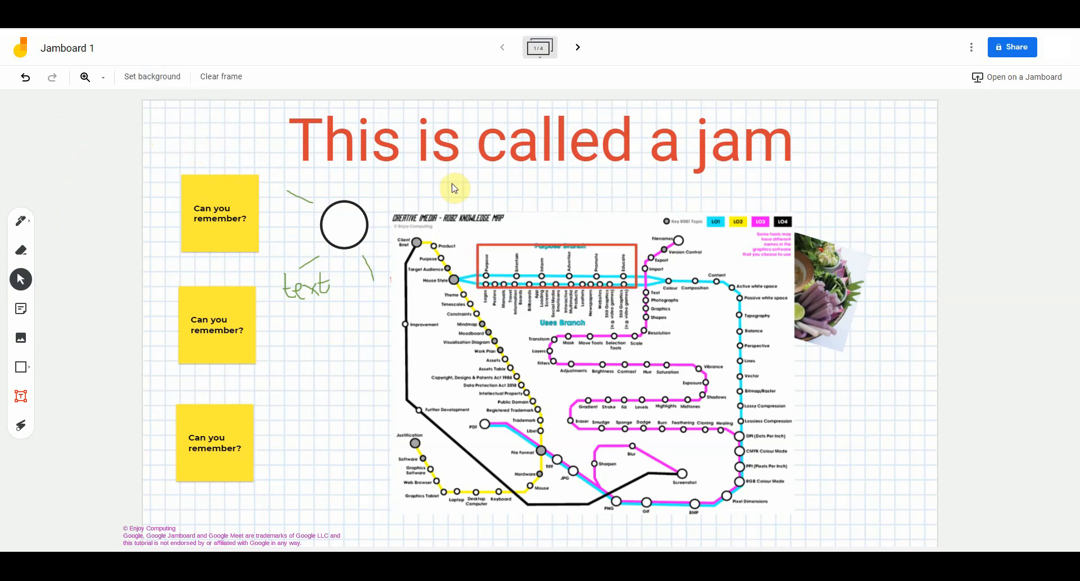
Clear everything from the first frame, and look over the jam's file options such as downloading it as PDF.
{"action": "left_click", "coordinate": [227, 79]}
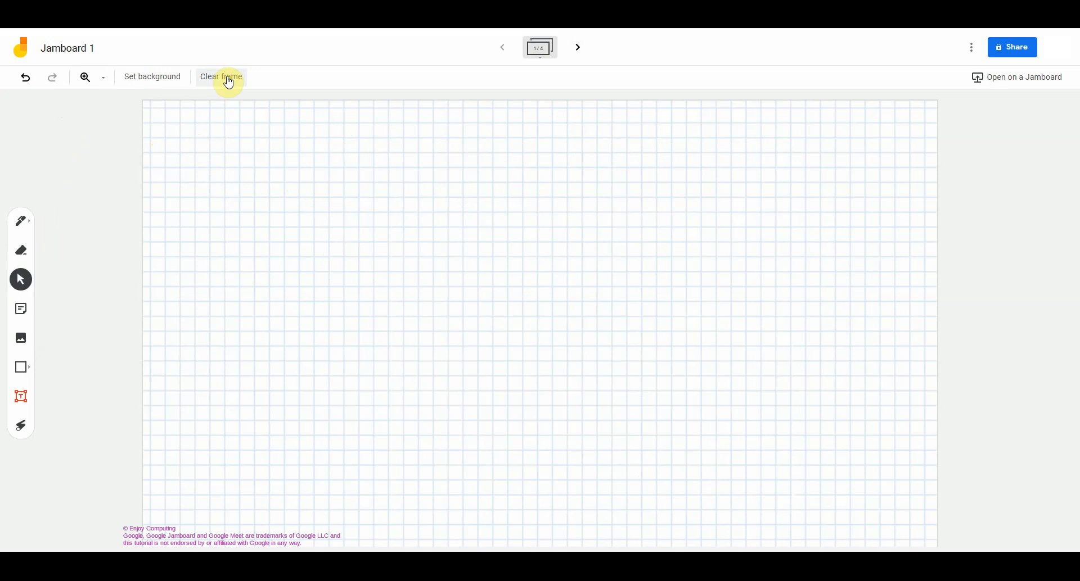
{"action": "left_click", "coordinate": [973, 50]}
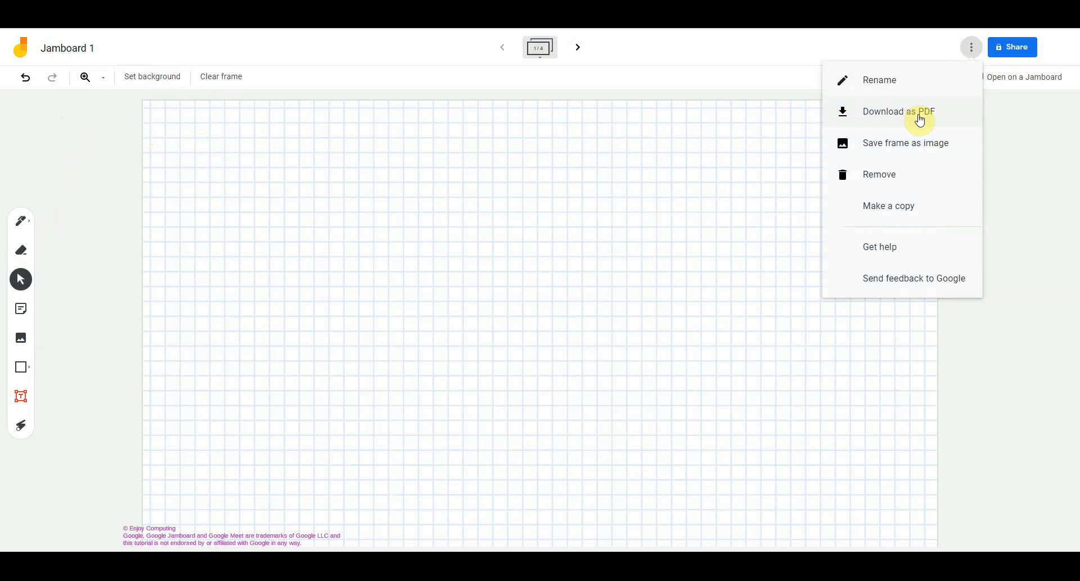
{"action": "left_click", "coordinate": [1025, 124]}
Add the group Class 11B/Cs1 to the jam's sharing and set its access to Viewer.
{"action": "left_click", "coordinate": [1020, 47]}
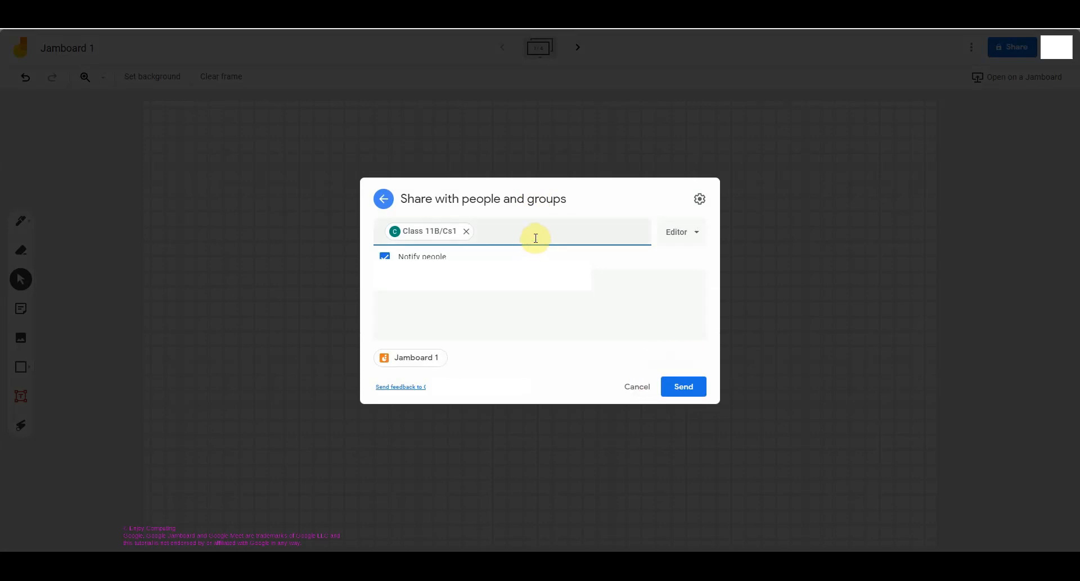
{"action": "left_click", "coordinate": [689, 234]}
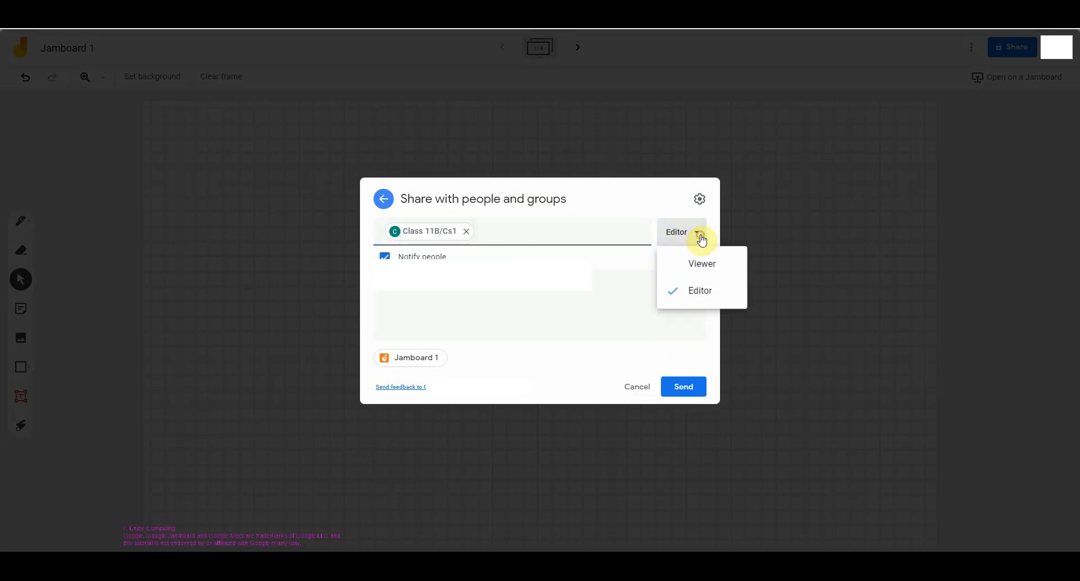
{"action": "left_click", "coordinate": [701, 269]}
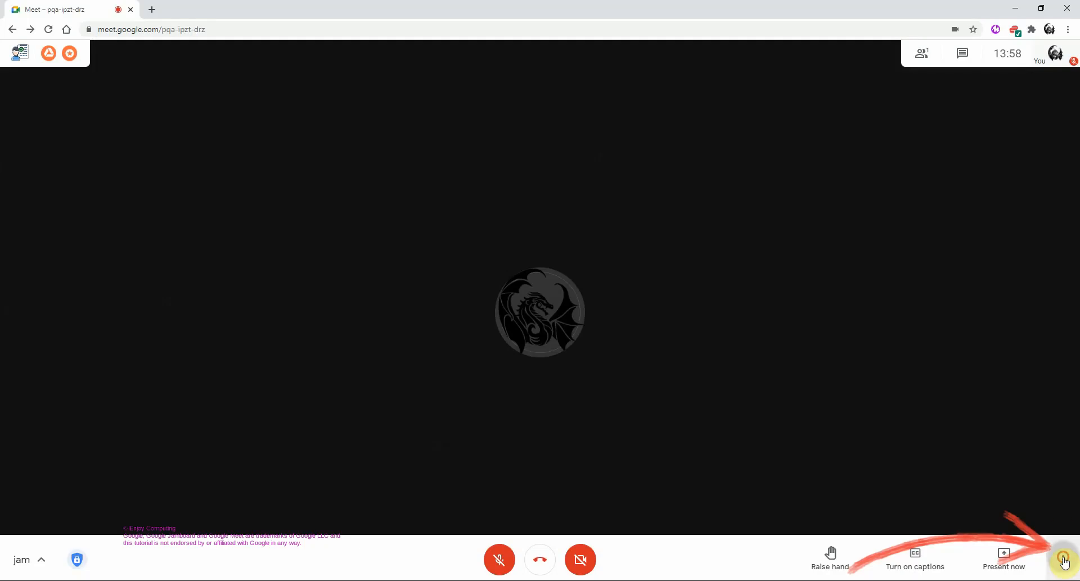
Switch to the Google Meet call and open Jamboard 1 from Drive as its whiteboard, moving the jam window over the meeting's middle.
{"action": "left_click", "coordinate": [1063, 561]}
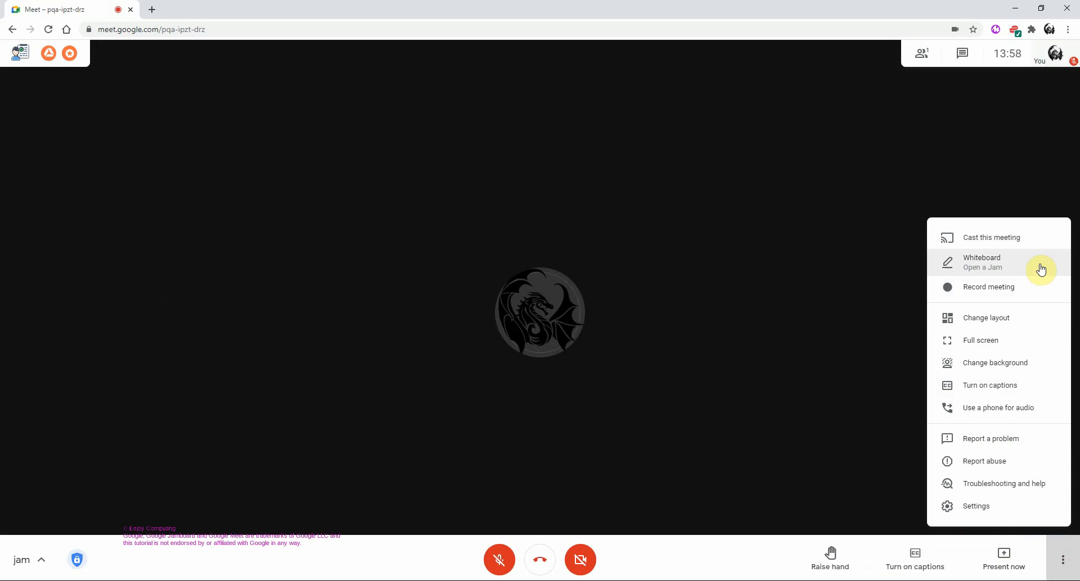
{"action": "left_click", "coordinate": [1040, 269]}
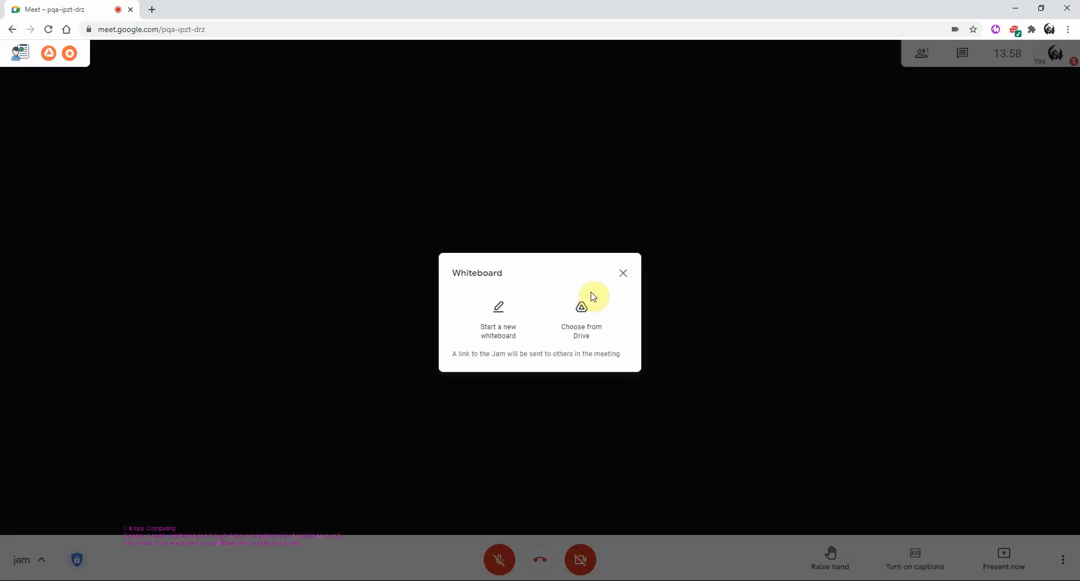
{"action": "left_click", "coordinate": [590, 323]}
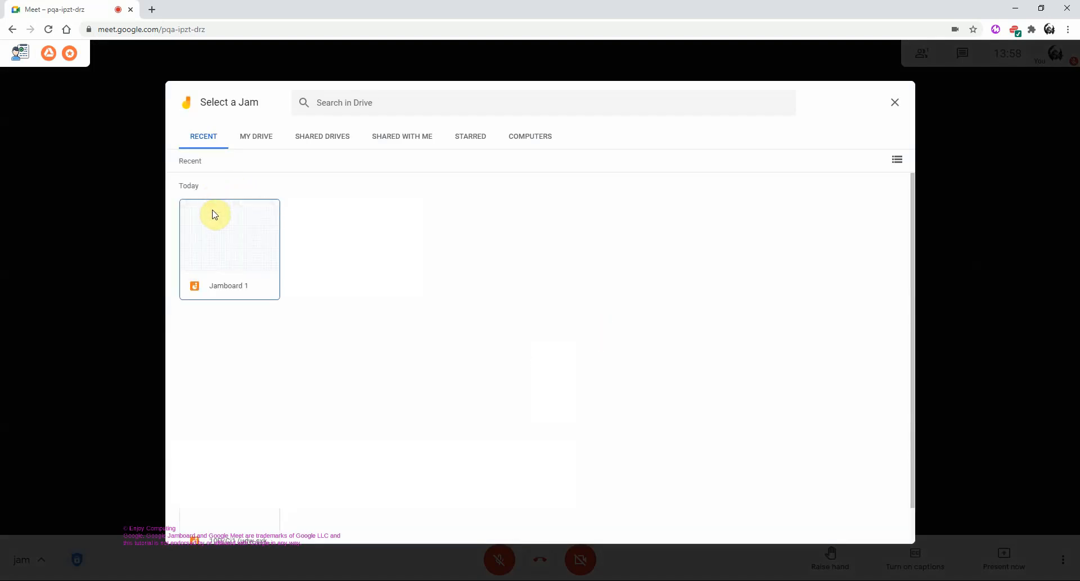
{"action": "left_click", "coordinate": [212, 207]}
{"action": "left_click", "coordinate": [853, 530]}
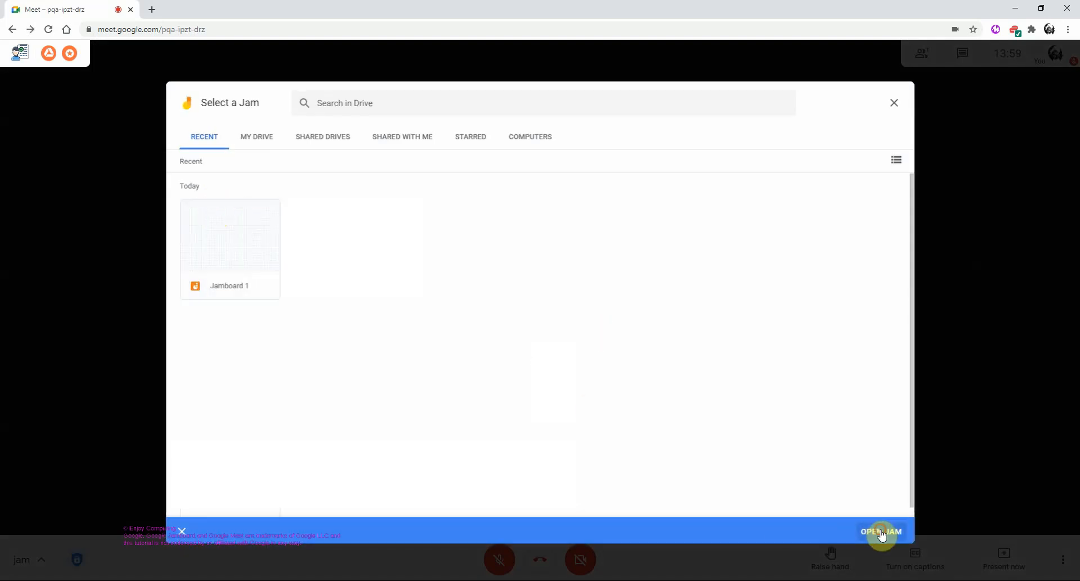
{"action": "left_click_drag", "start_coordinate": [308, 17], "coordinate": [567, 113]}
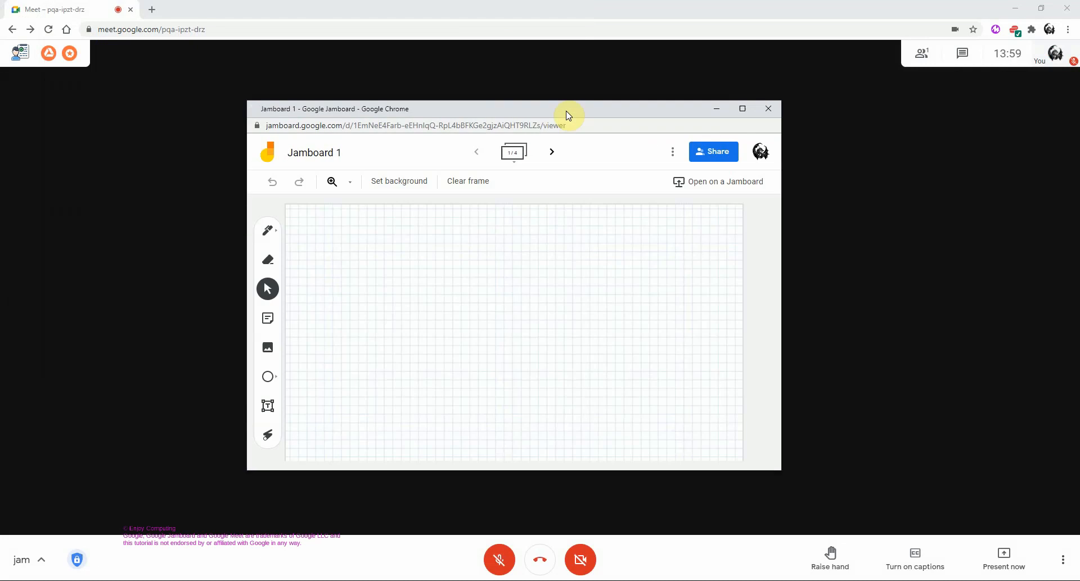
Check the jam's sharing access and, with its window closed, view the jam link in the meeting chat.
{"action": "left_click", "coordinate": [707, 157]}
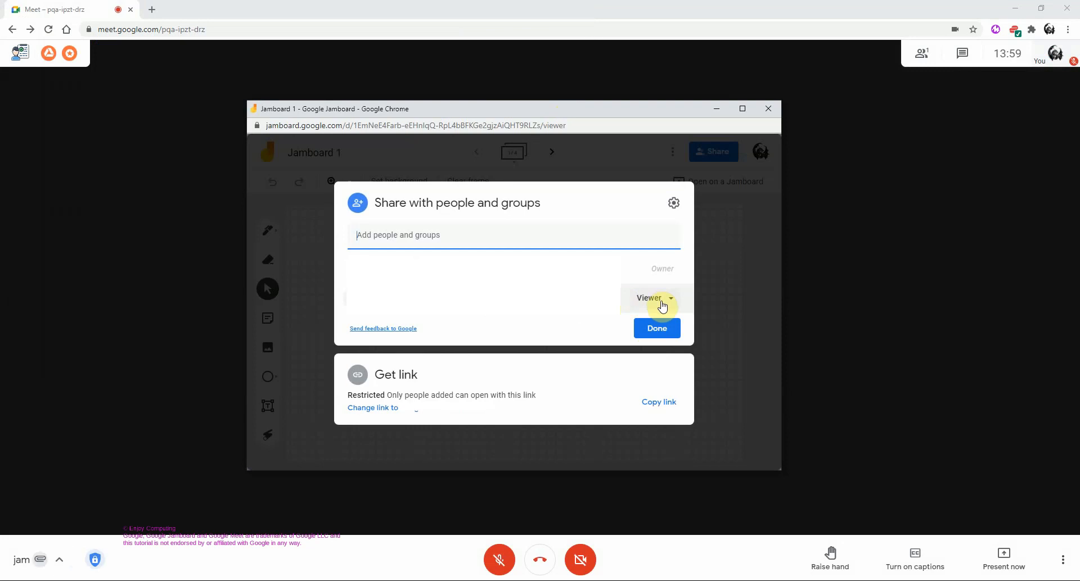
{"action": "left_click", "coordinate": [663, 333]}
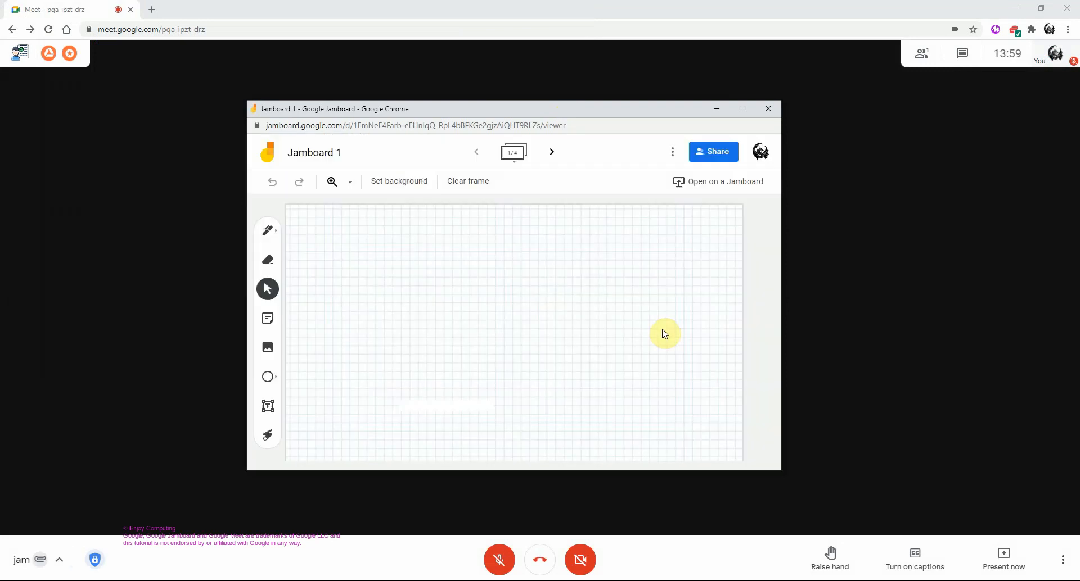
{"action": "left_click", "coordinate": [769, 110]}
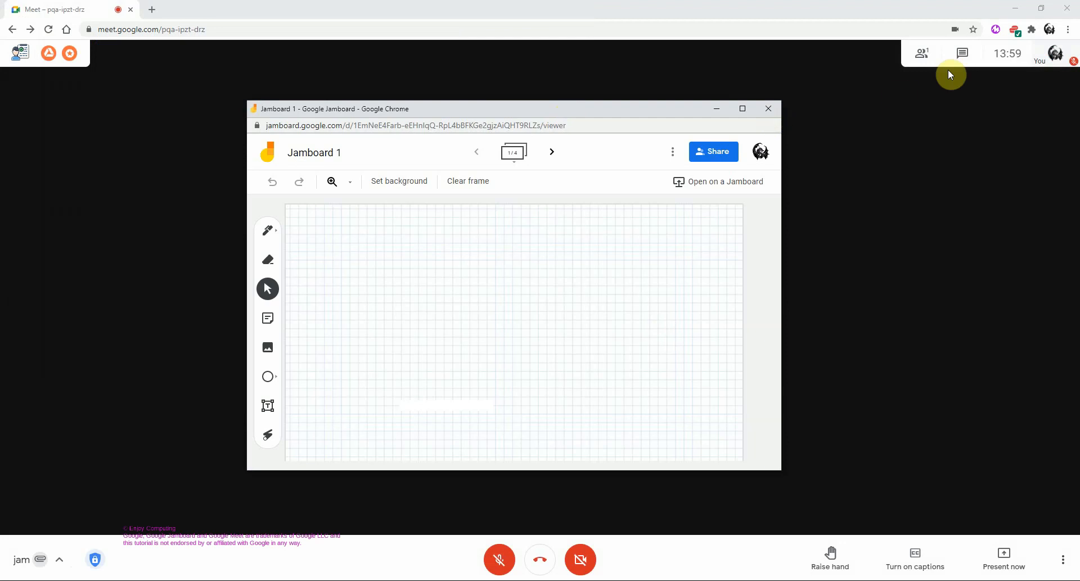
{"action": "left_click", "coordinate": [962, 53]}
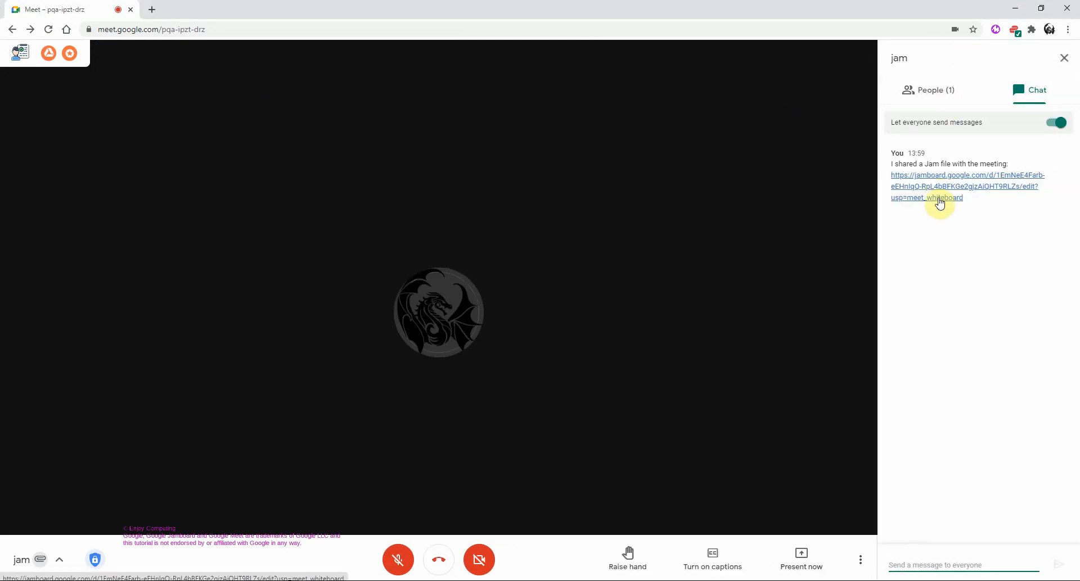
Start a new whiteboard in the meeting and move its window over the middle of the call.
{"action": "left_click", "coordinate": [860, 561]}
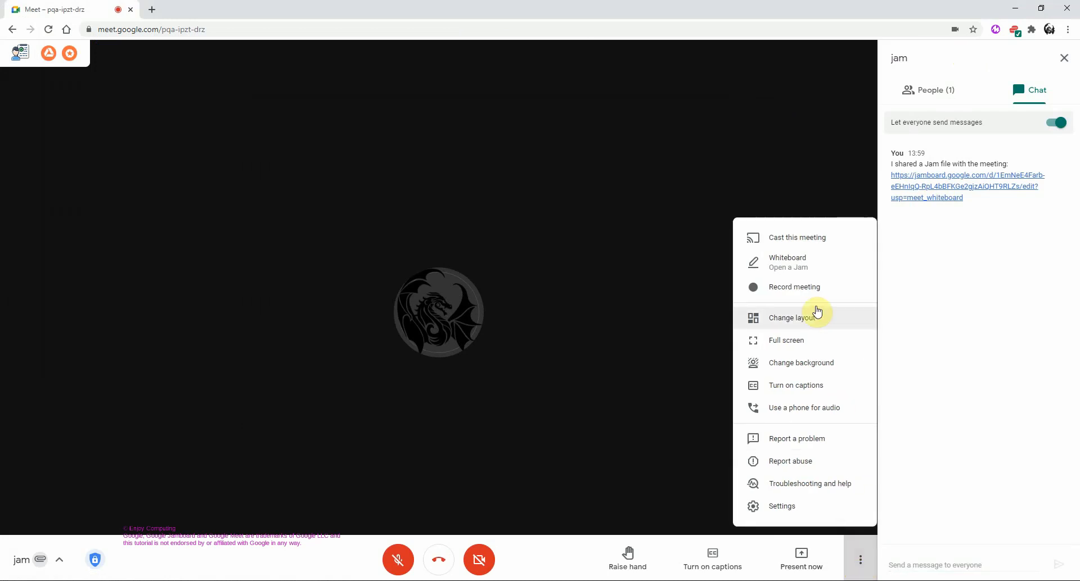
{"action": "left_click", "coordinate": [809, 264]}
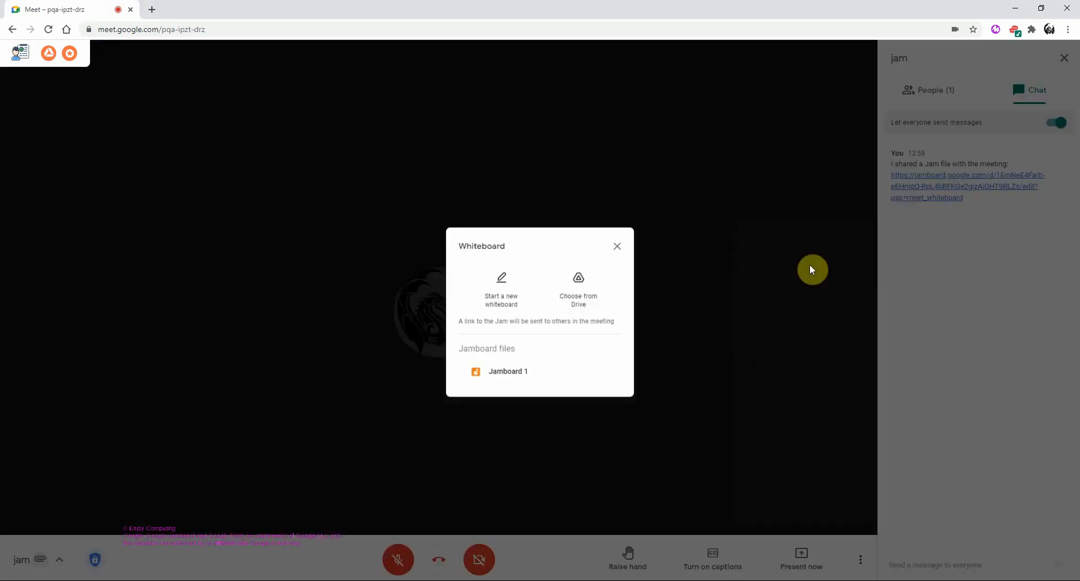
{"action": "left_click", "coordinate": [505, 296]}
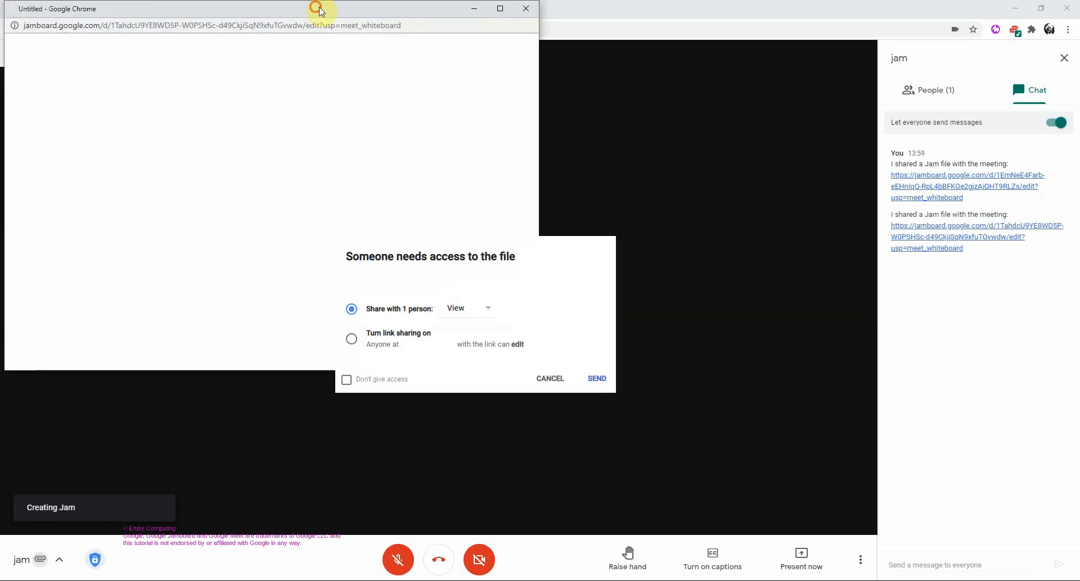
{"action": "left_click_drag", "start_coordinate": [318, 10], "coordinate": [527, 96]}
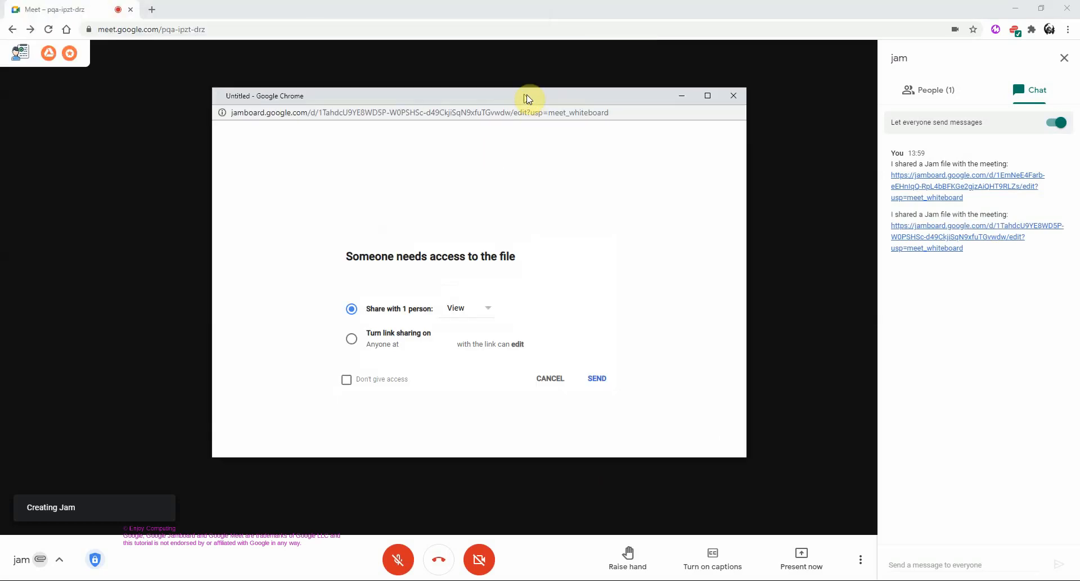